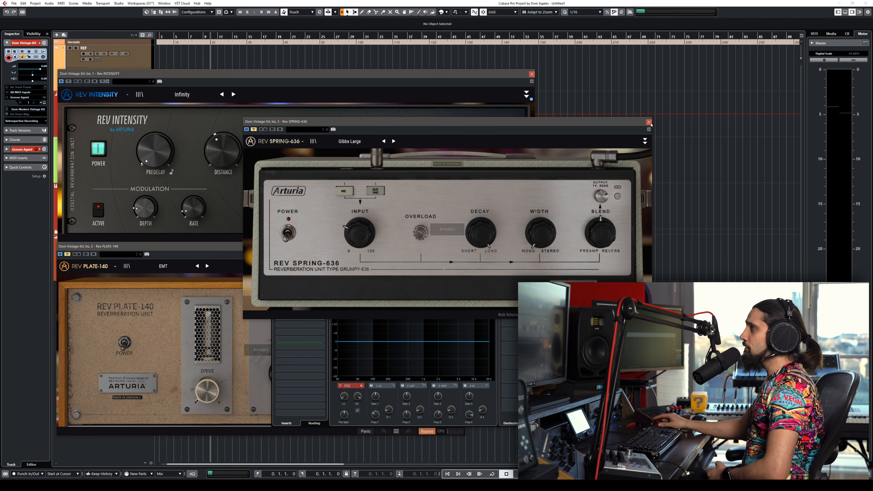
# Step: Close the Rev SPRING-636 and Rev PLATE-140 plugin windows and move the Rev INTENSITY window slightly lower
pyautogui.click(458, 246)
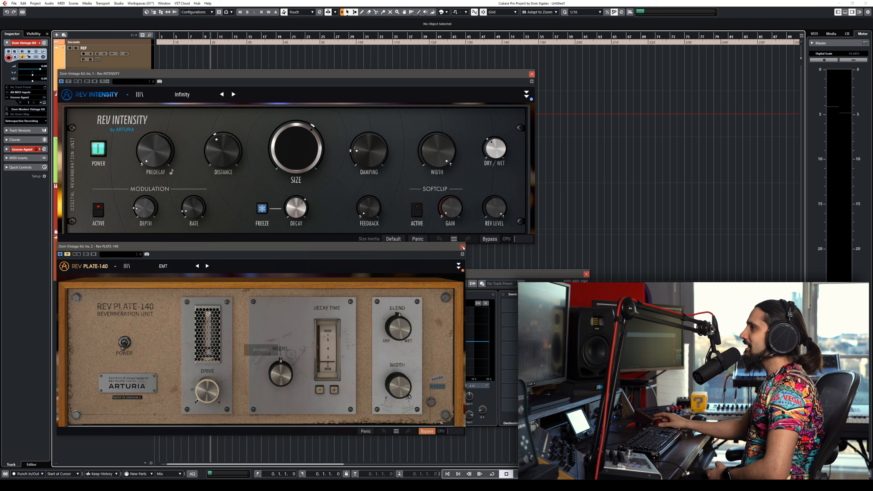
pyautogui.click(462, 246)
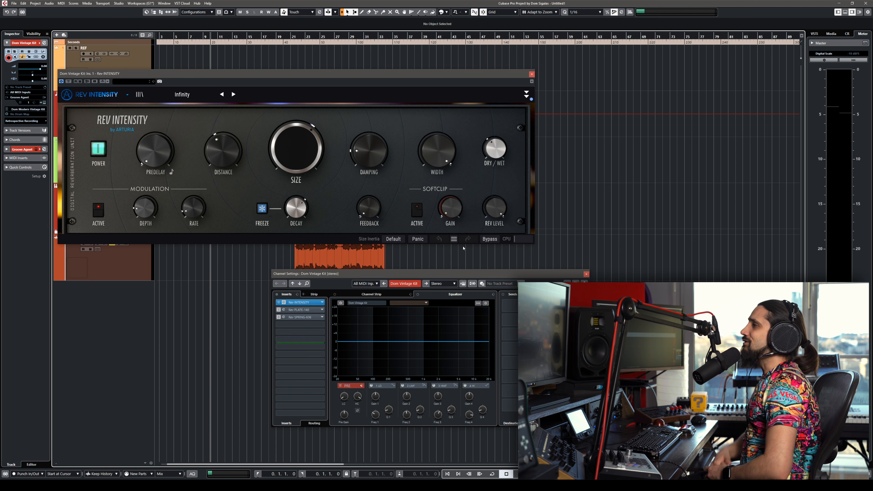
pyautogui.moveTo(240, 75); pyautogui.dragTo(243, 93)
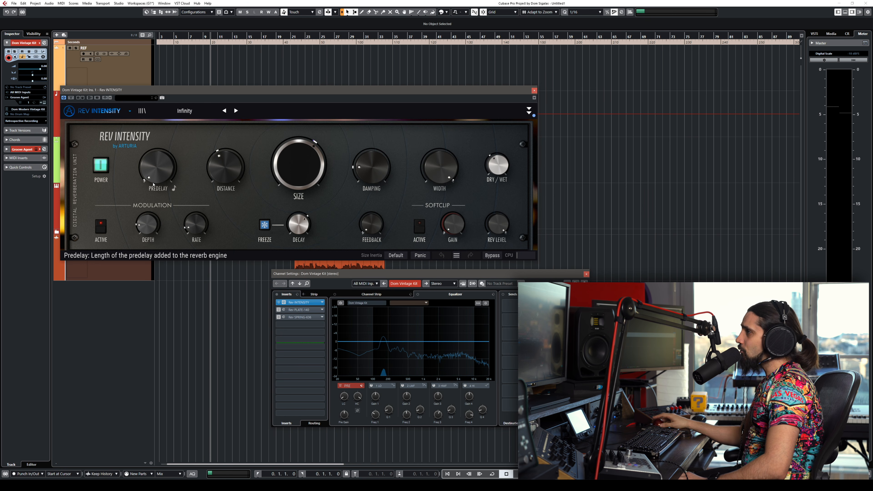
# Step: Reduce the Rev INTENSITY reverb size and set the decay to 0.172
pyautogui.moveTo(306, 148)
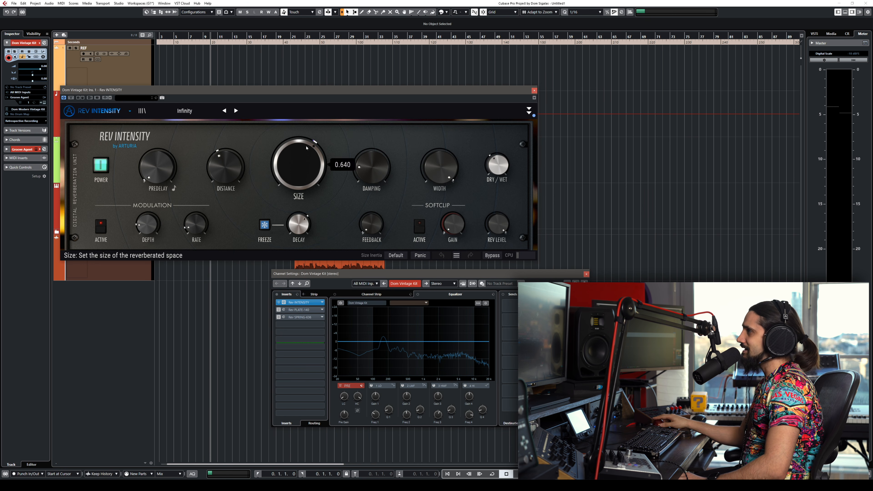
pyautogui.moveTo(311, 143)
pyautogui.mouseDown()
pyautogui.moveTo(311, 176)
pyautogui.moveTo(310, 135)
pyautogui.moveTo(310, 150)
pyautogui.mouseUp()
pyautogui.moveTo(307, 227)
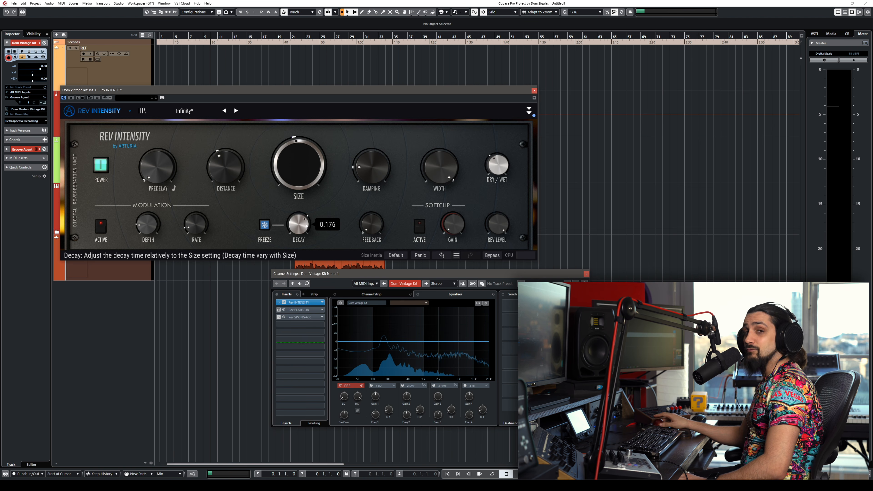
pyautogui.moveTo(307, 226)
pyautogui.mouseDown()
pyautogui.moveTo(306, 248)
pyautogui.moveTo(307, 226)
pyautogui.mouseUp()
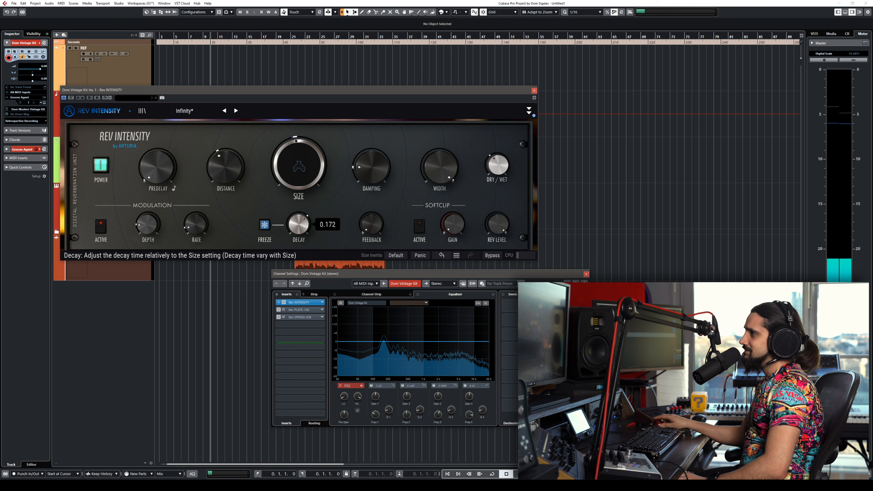
# Step: Freeze the reverb tail, raise the size slightly while it is frozen, and turn Freeze off again
pyautogui.click(267, 226)
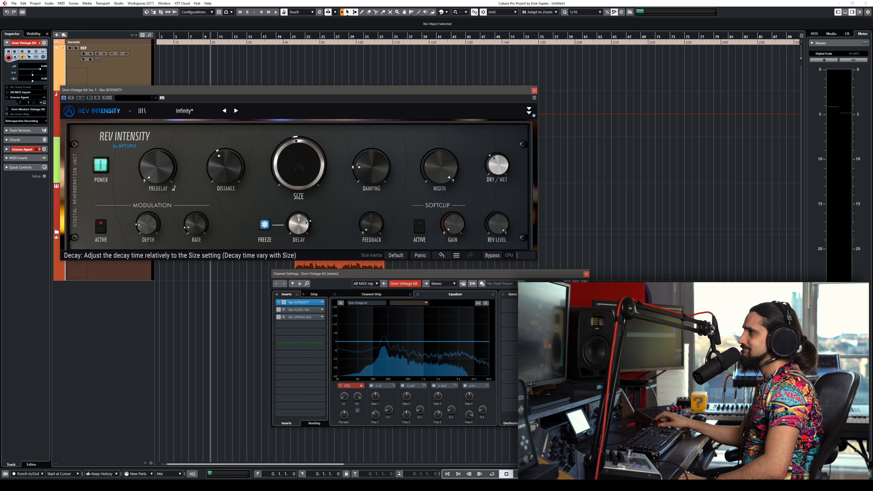
pyautogui.moveTo(284, 149)
pyautogui.mouseDown()
pyautogui.moveTo(284, 124)
pyautogui.moveTo(284, 145)
pyautogui.mouseUp()
pyautogui.click(265, 225)
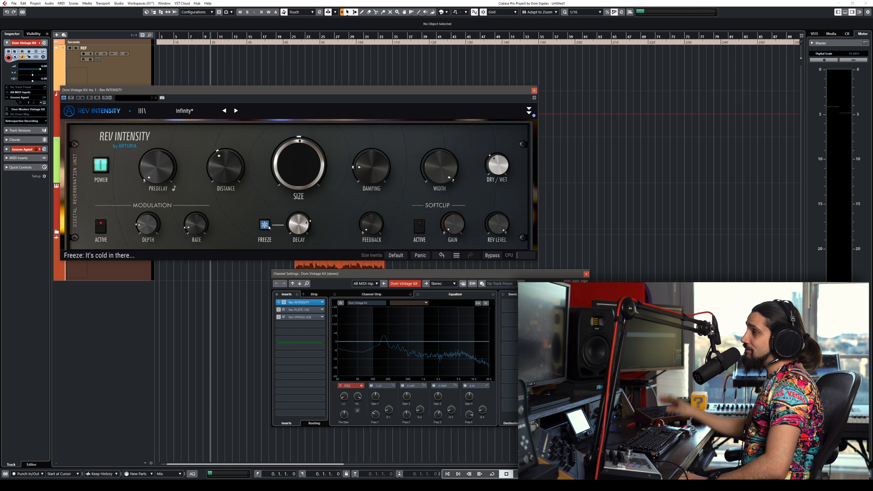
# Step: Test the feedback control, returning it to 0.00, and widen the stereo width of the reverb
pyautogui.moveTo(372, 227)
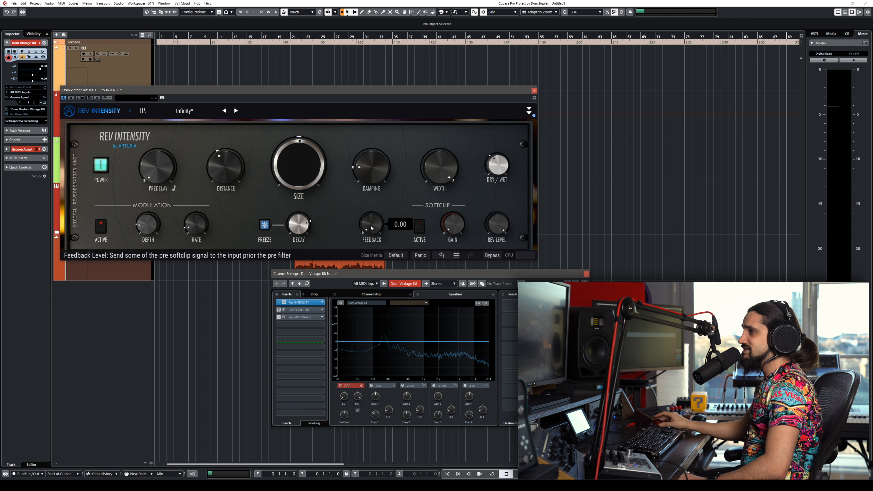
pyautogui.moveTo(371, 228); pyautogui.dragTo(368, 250)
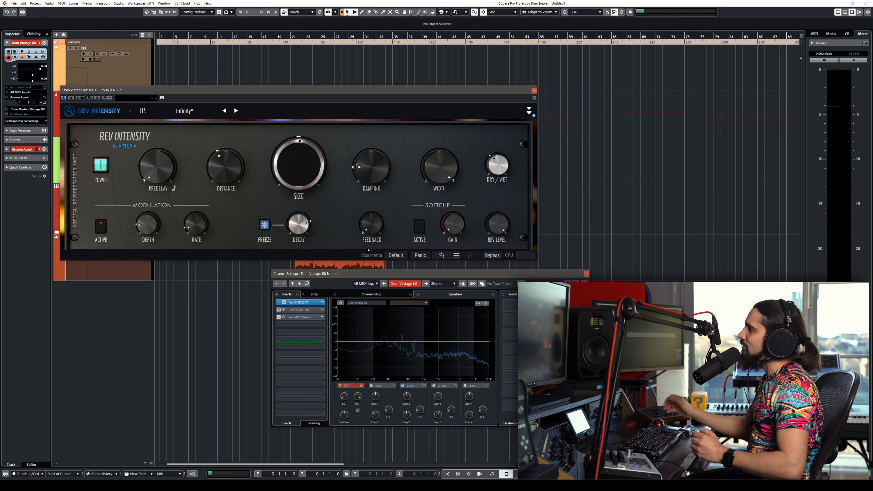
pyautogui.moveTo(442, 161)
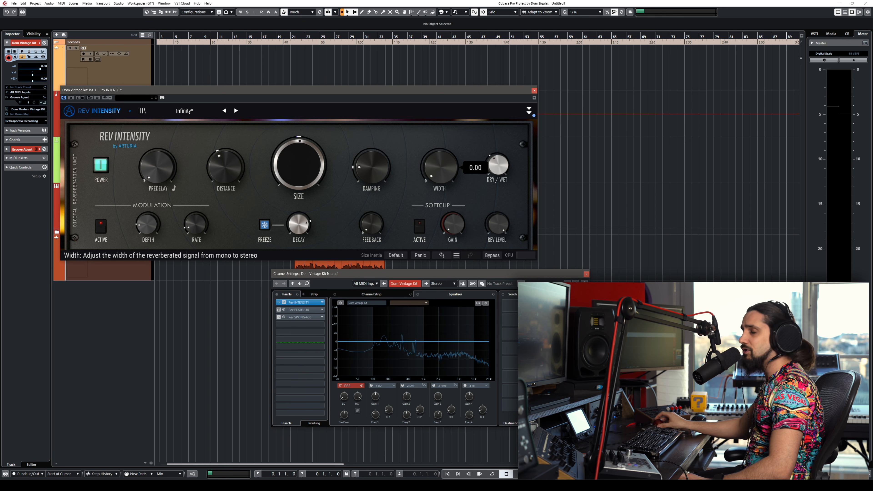
pyautogui.moveTo(442, 160); pyautogui.dragTo(442, 119)
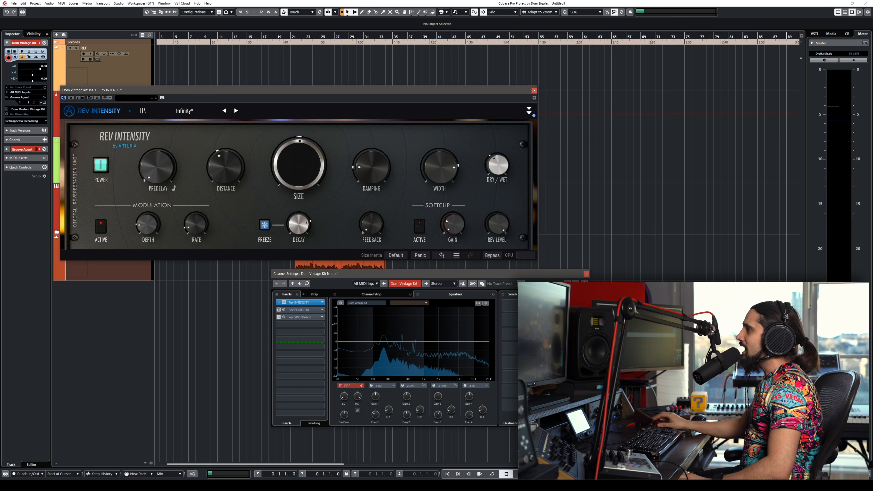
pyautogui.moveTo(452, 223)
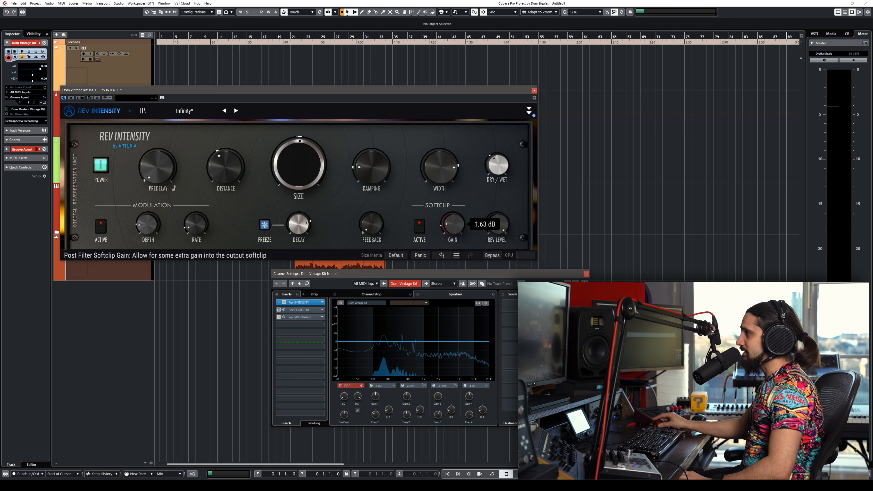
pyautogui.moveTo(491, 167)
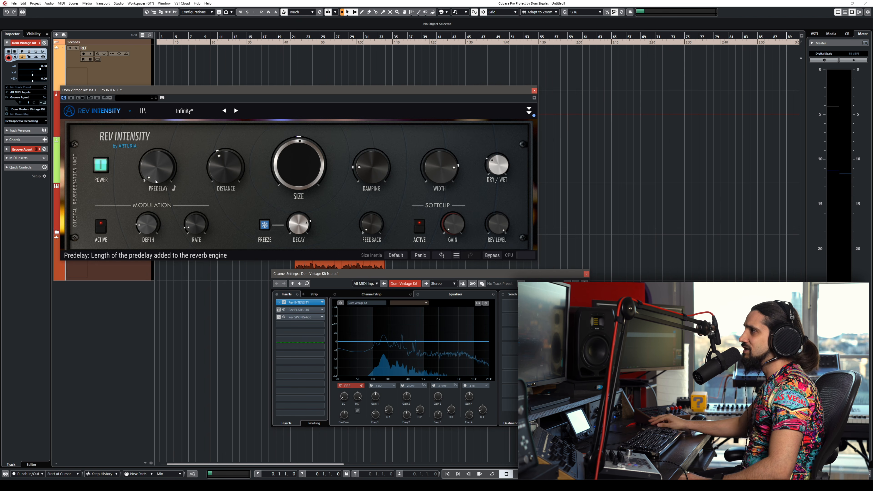
# Step: Set the predelay to about 12.1 ms and try it tempo-synced at 1/4 before returning to milliseconds
pyautogui.moveTo(164, 179)
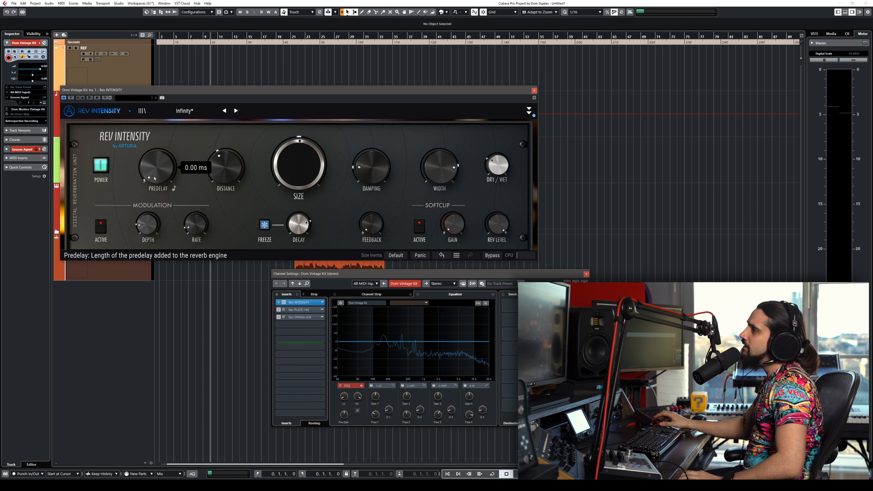
pyautogui.moveTo(146, 176); pyautogui.dragTo(147, 158)
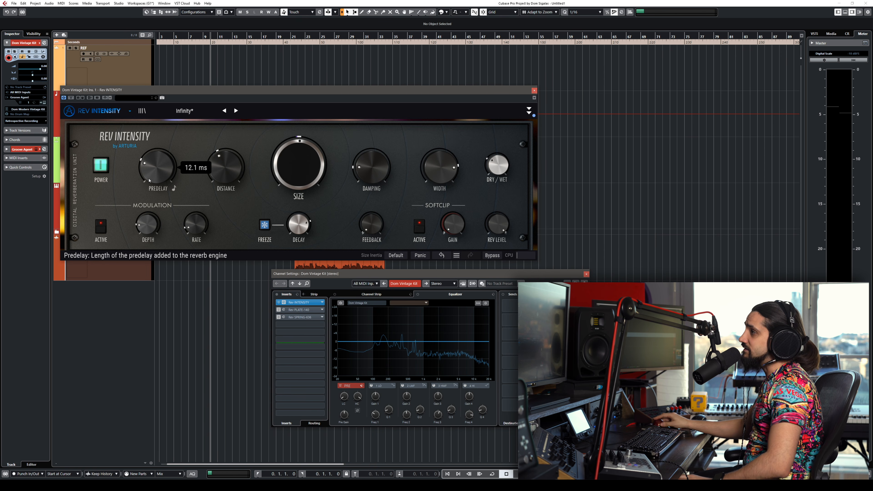
pyautogui.click(172, 190)
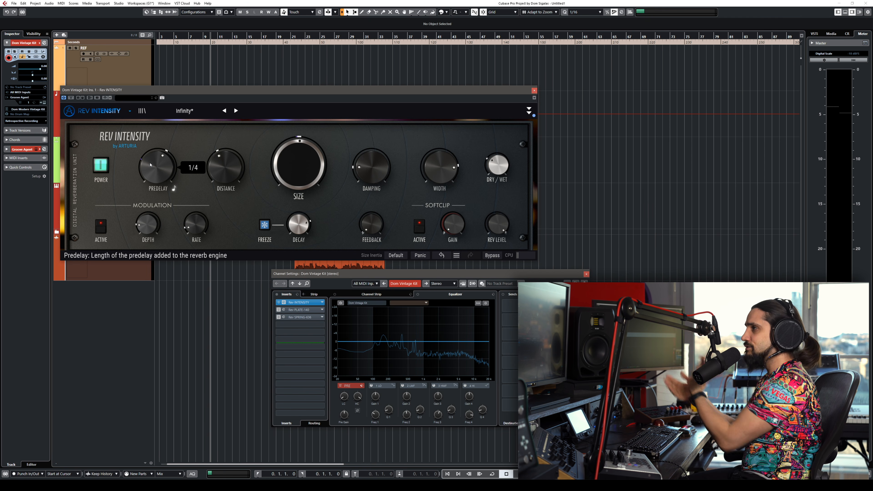
pyautogui.moveTo(159, 164)
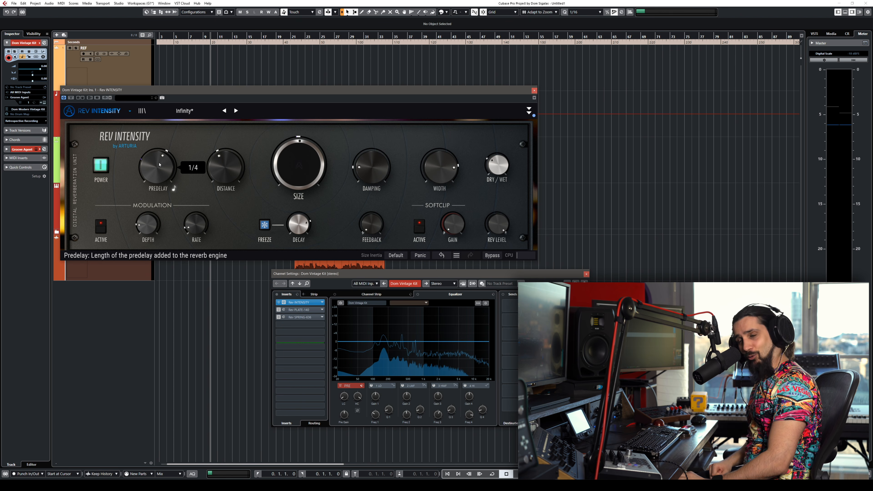
pyautogui.scroll(-5, 159, 164)
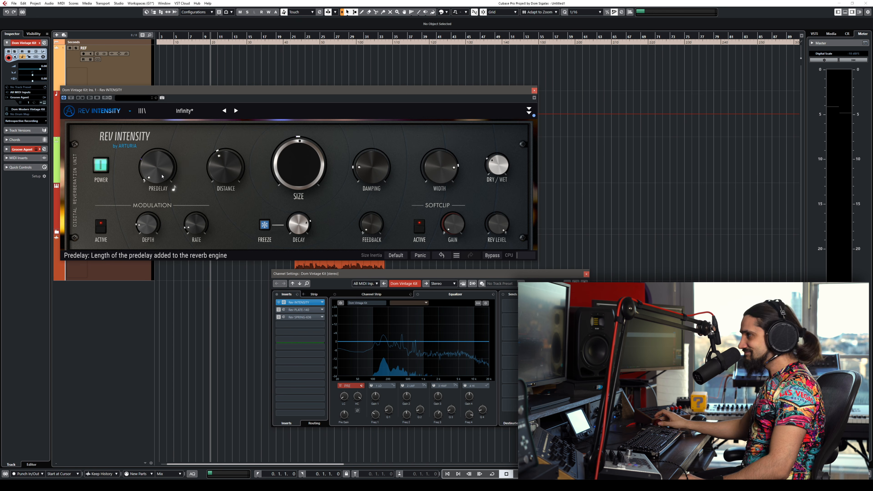
pyautogui.moveTo(159, 164); pyautogui.dragTo(159, 147)
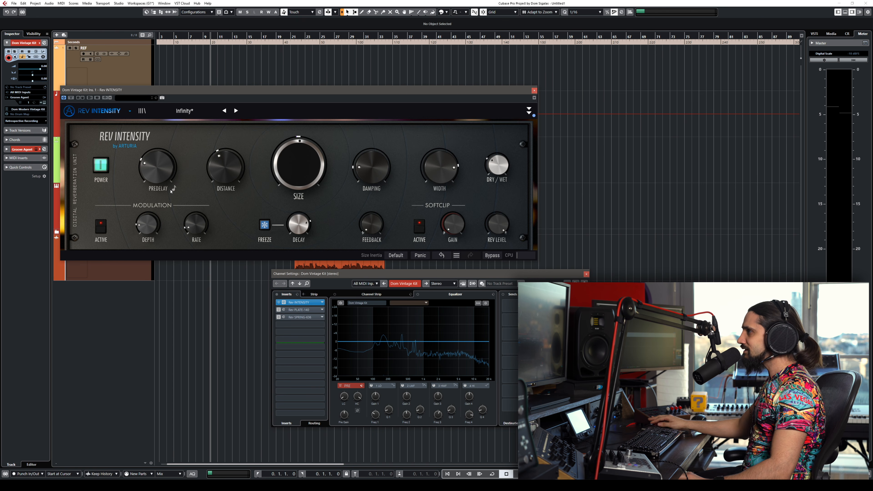
# Step: Increase the Distance slightly and show the advanced filter and modulation controls of the reverb
pyautogui.moveTo(215, 174)
pyautogui.moveTo(215, 172); pyautogui.dragTo(247, 200)
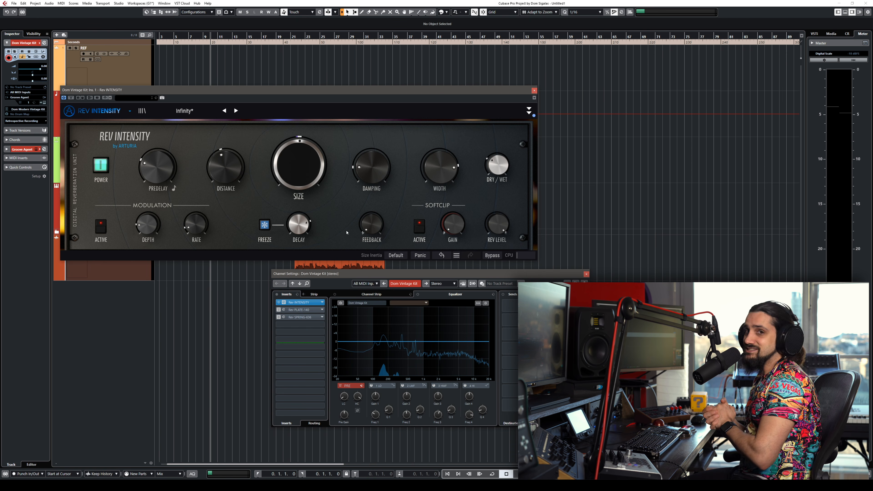
pyautogui.click(529, 112)
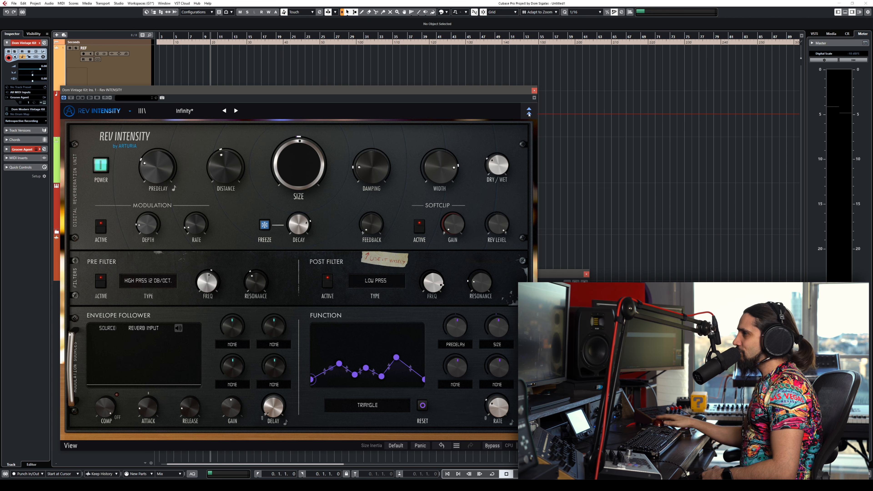
pyautogui.moveTo(459, 230)
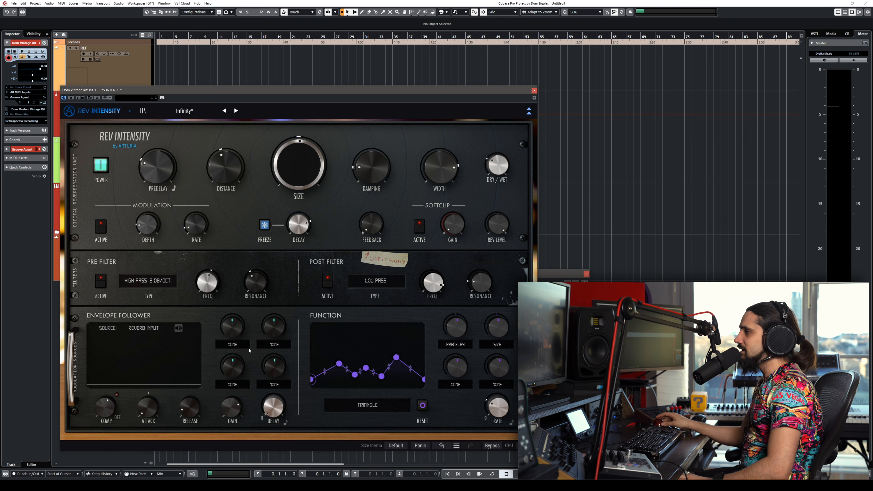
# Step: Assign the envelope follower's first destination to Reverb Level and turn the reverb level down
pyautogui.click(233, 345)
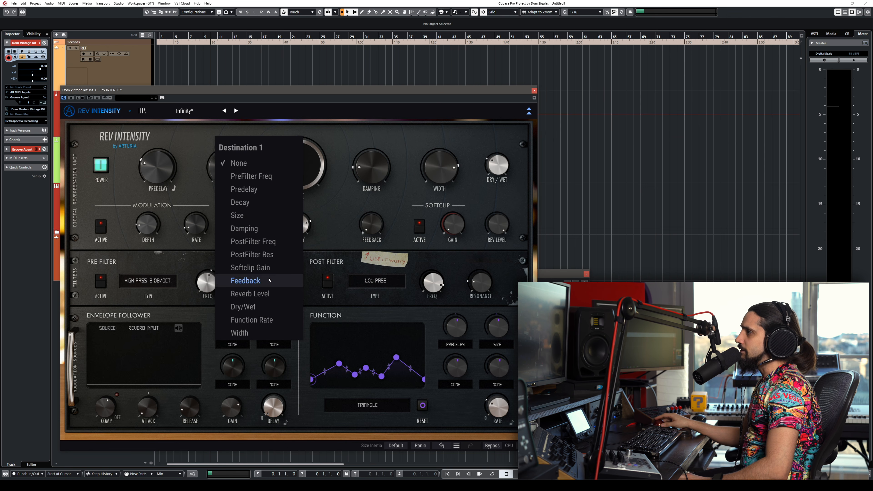
pyautogui.click(268, 293)
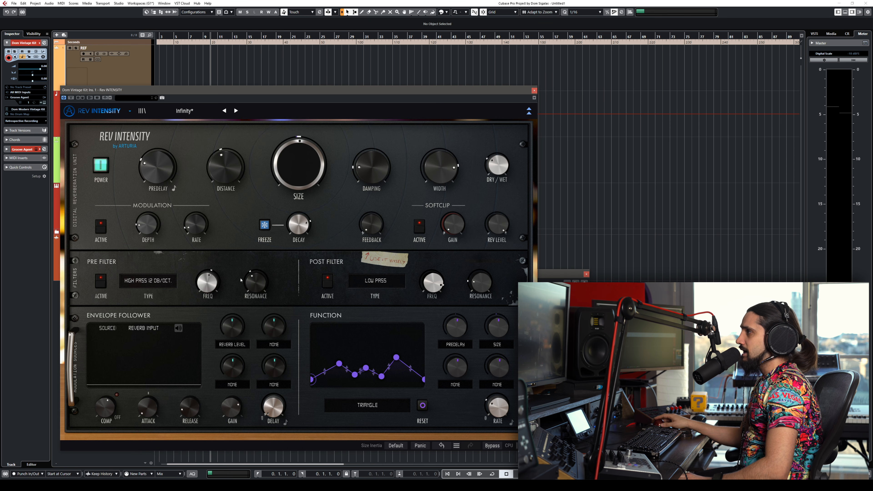
pyautogui.moveTo(489, 224)
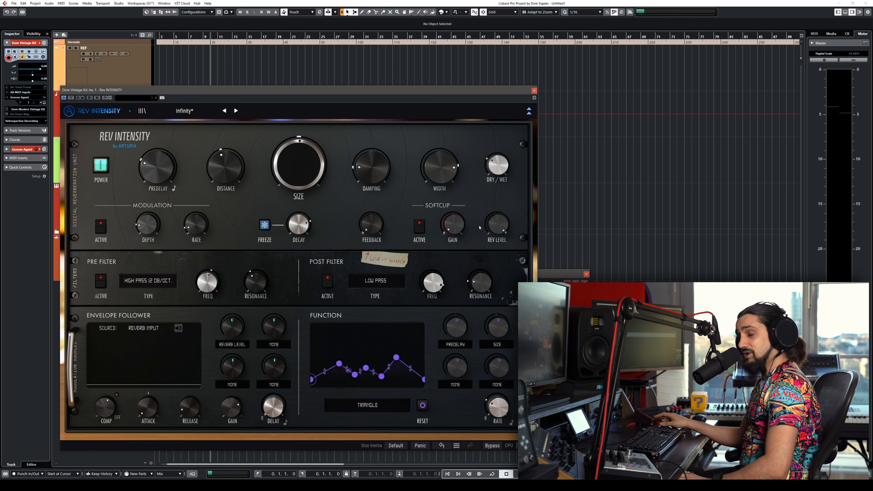
pyautogui.moveTo(500, 219); pyautogui.dragTo(499, 230)
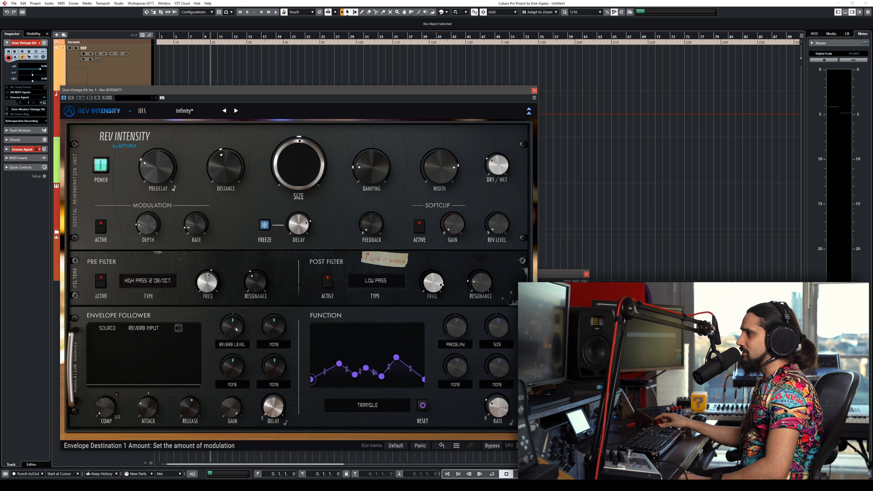
# Step: Raise the envelope follower's modulation amount for Reverb Level and set its release to about 0.432 s
pyautogui.moveTo(237, 329)
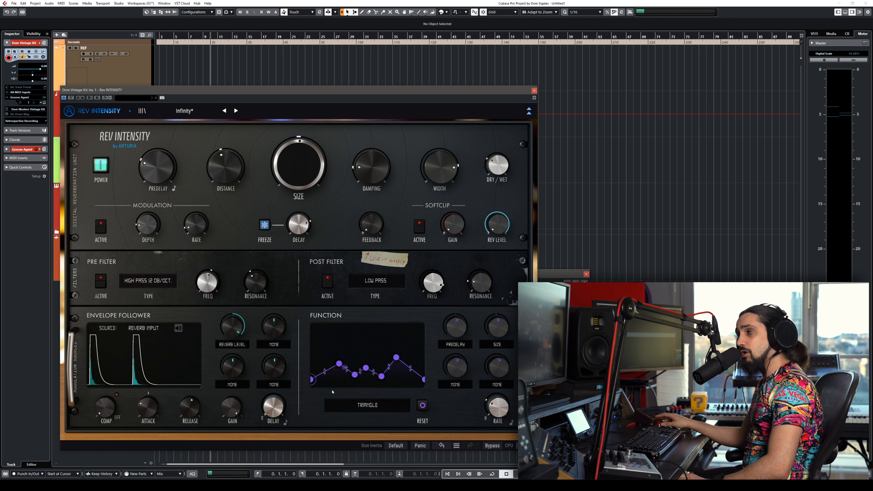
pyautogui.moveTo(190, 408)
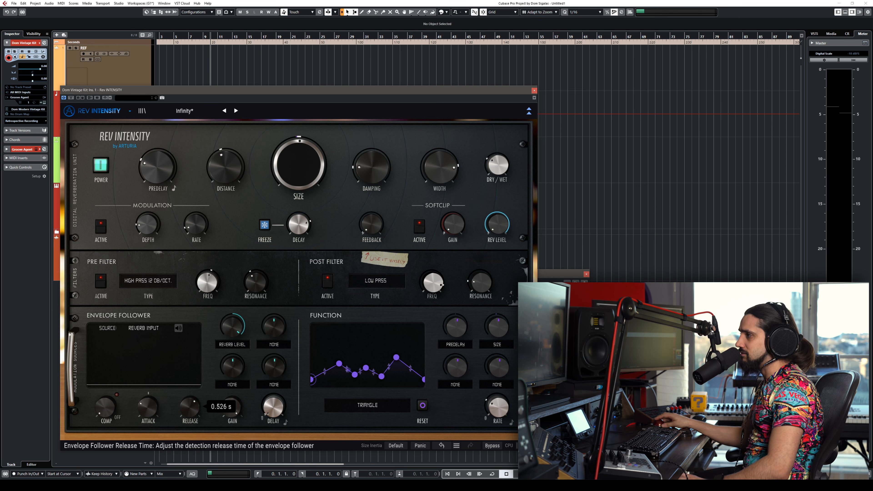
pyautogui.moveTo(190, 407); pyautogui.dragTo(190, 403)
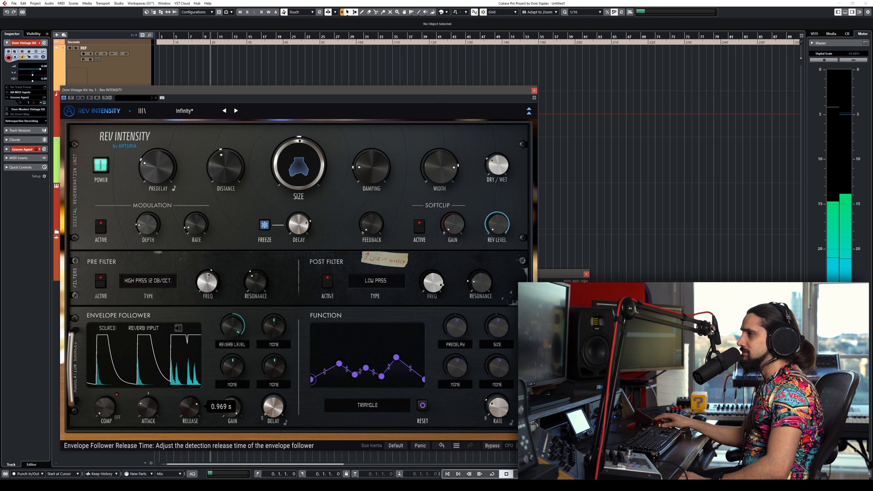
pyautogui.moveTo(190, 403); pyautogui.dragTo(190, 415)
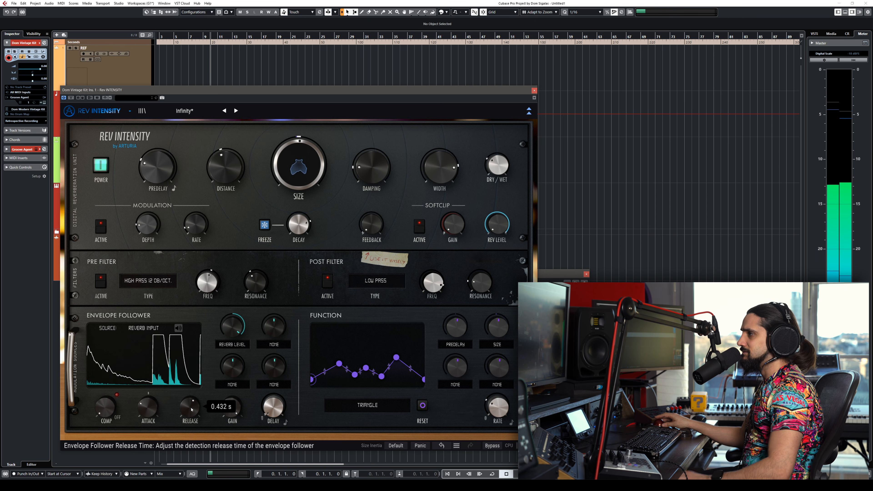
# Step: Adjust the envelope follower's Comp control and set the Reverb Level modulation amount to about 0.888
pyautogui.moveTo(106, 407)
pyautogui.mouseDown()
pyautogui.moveTo(105, 378)
pyautogui.moveTo(106, 407)
pyautogui.mouseUp()
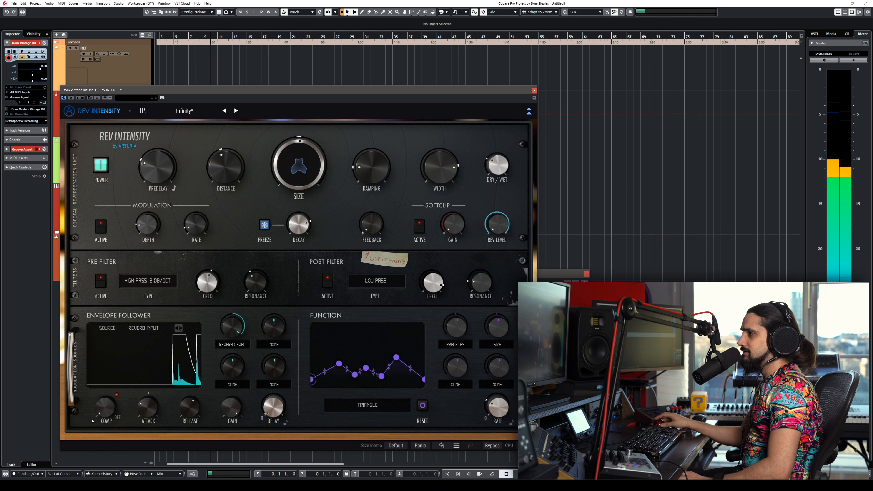
pyautogui.moveTo(92, 421); pyautogui.dragTo(92, 411)
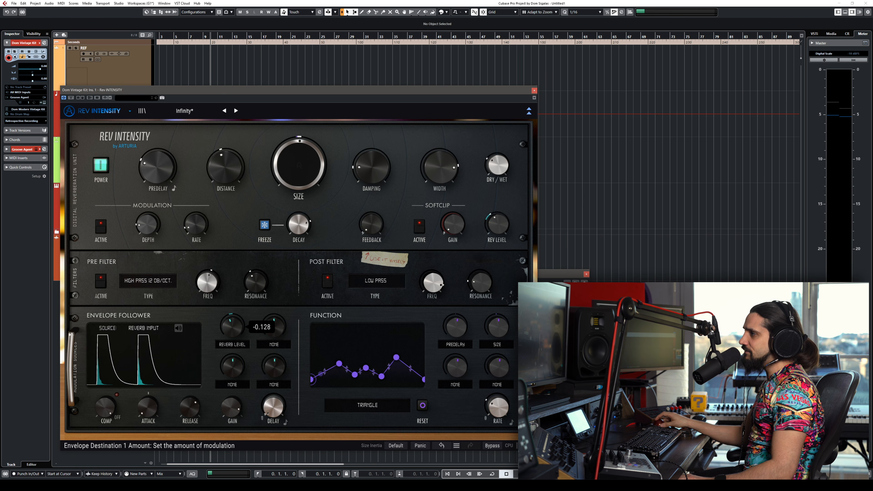
pyautogui.moveTo(500, 224)
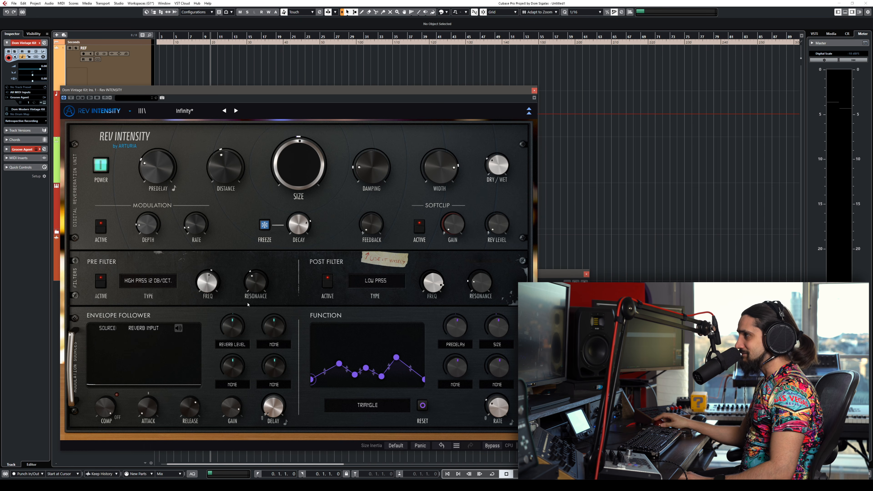
pyautogui.moveTo(233, 326)
pyautogui.mouseDown()
pyautogui.moveTo(232, 313)
pyautogui.moveTo(233, 329)
pyautogui.mouseUp()
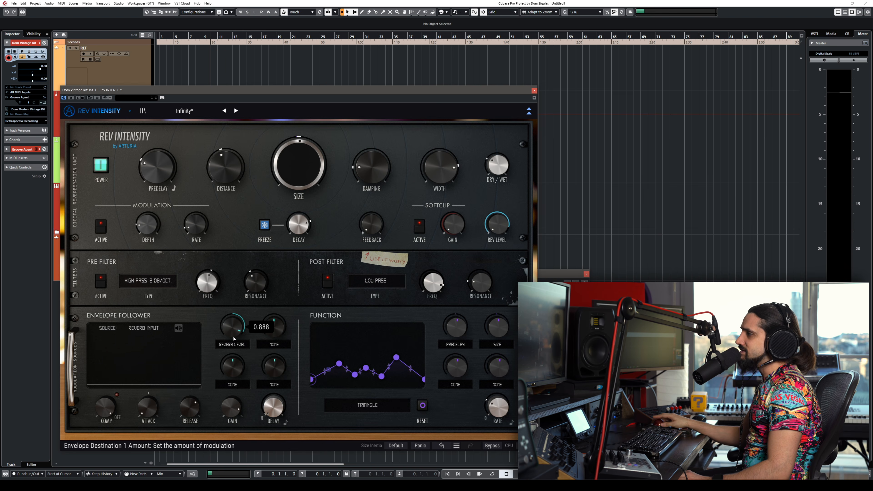
# Step: Switch the envelope follower's first destination to Size and set its release to about 1.30 s
pyautogui.click(233, 346)
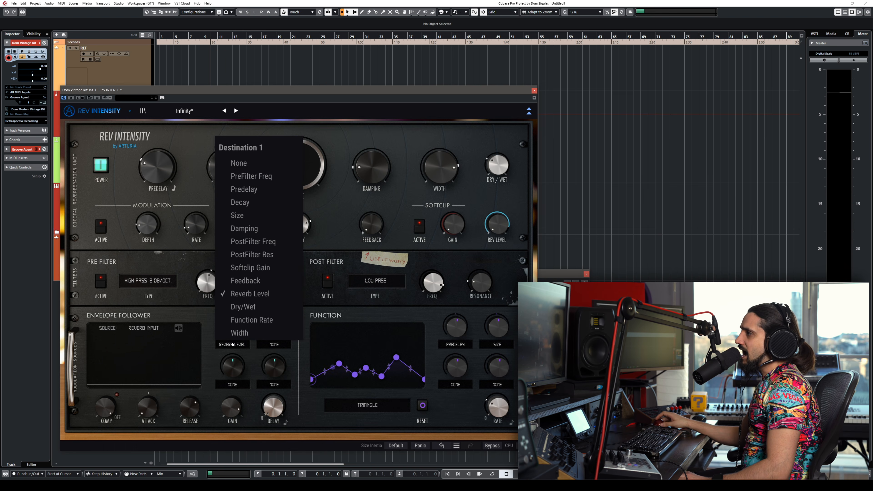
pyautogui.click(252, 214)
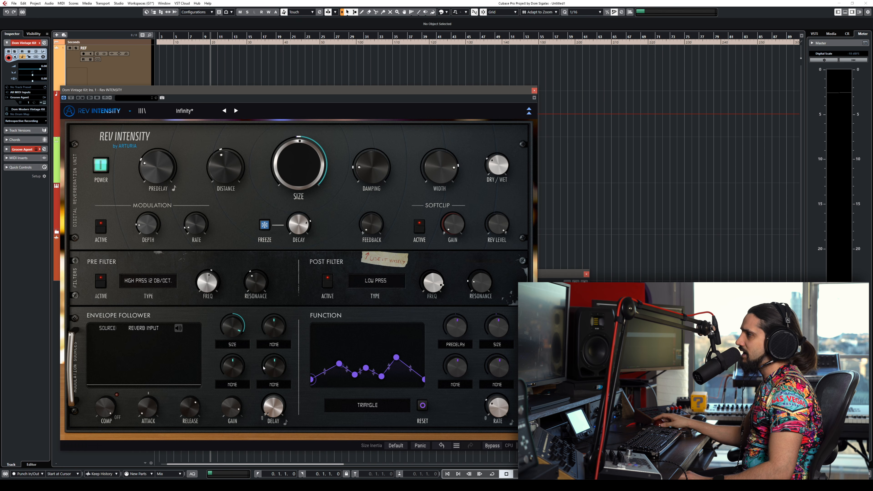
pyautogui.moveTo(235, 326)
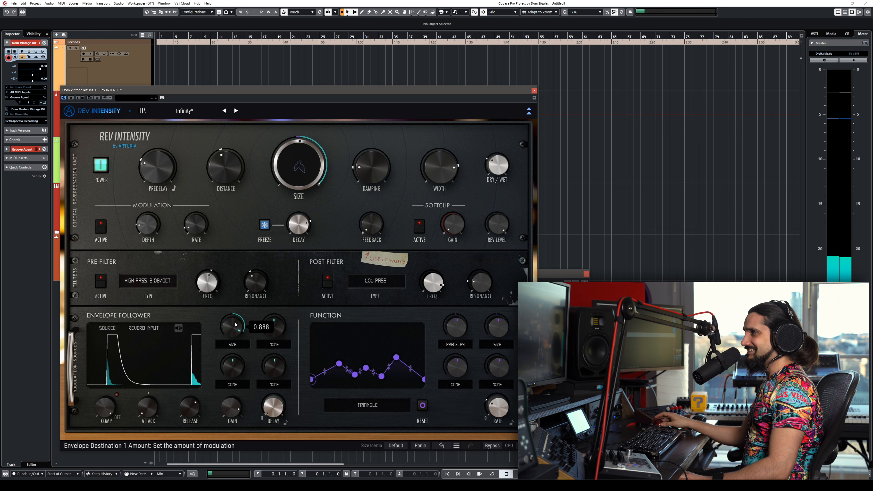
pyautogui.moveTo(194, 413)
pyautogui.mouseDown()
pyautogui.moveTo(194, 424)
pyautogui.moveTo(192, 409)
pyautogui.mouseUp()
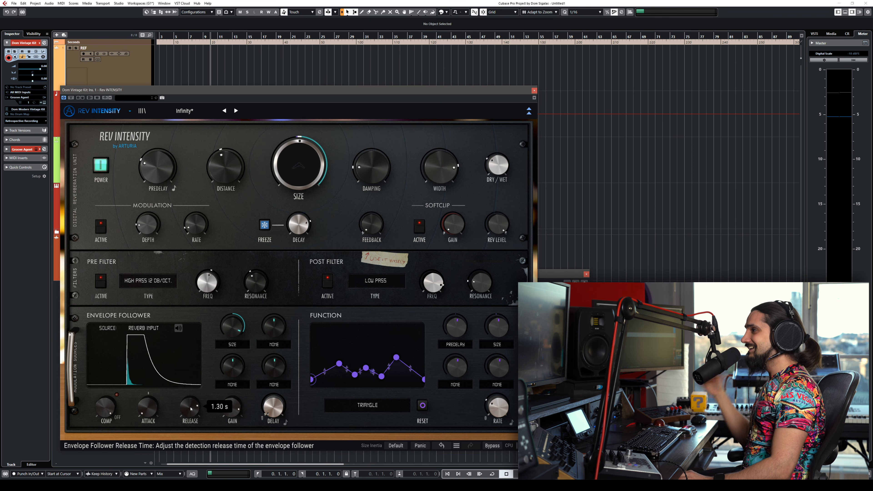
# Step: Change the envelope follower's first destination to Decay and turn the reverb's Decay control down
pyautogui.click(231, 344)
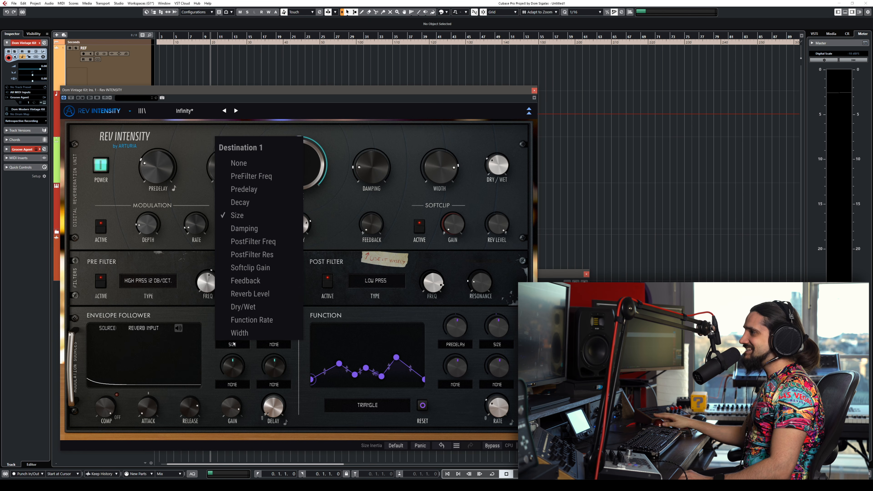
pyautogui.click(244, 206)
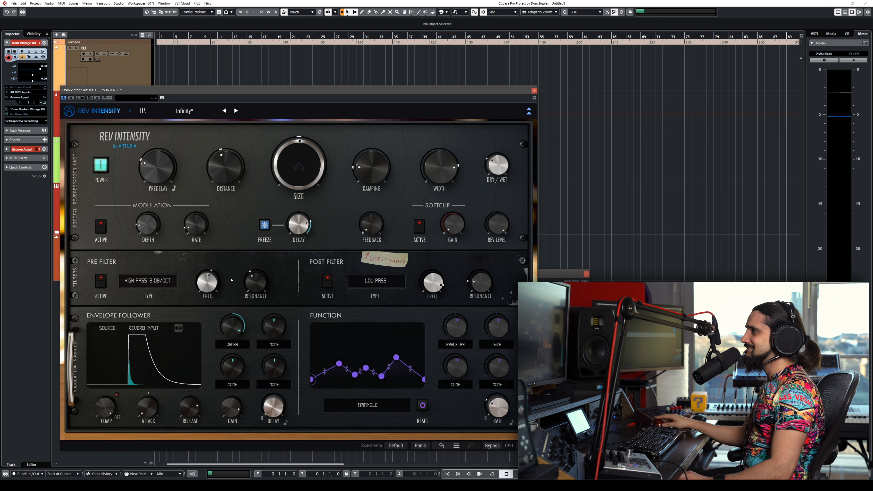
pyautogui.moveTo(296, 225)
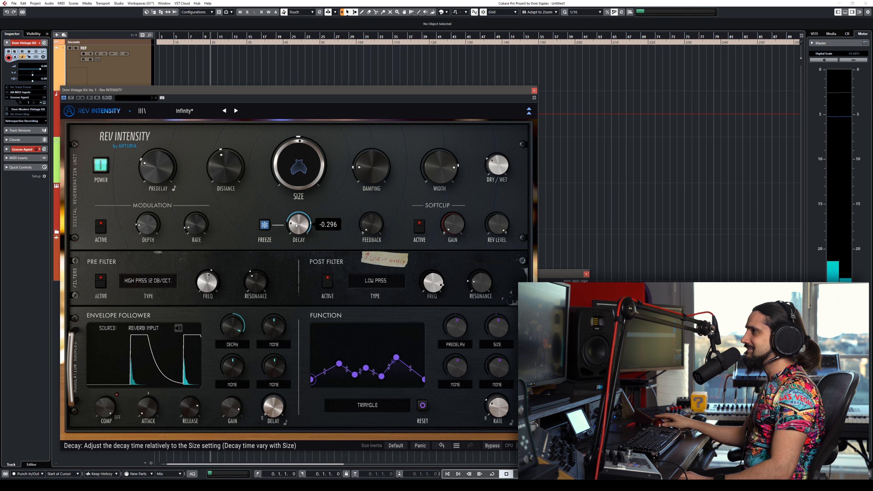
pyautogui.moveTo(296, 226); pyautogui.dragTo(296, 229)
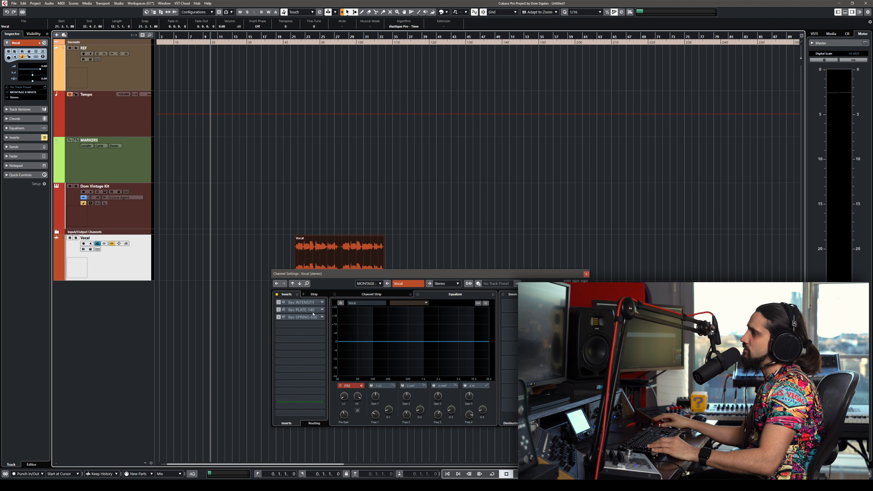
# Step: Open Rev INTENSITY on the Vocal track, move its window clear of the vocal clip and locate playback to the clip's start
pyautogui.click(301, 303)
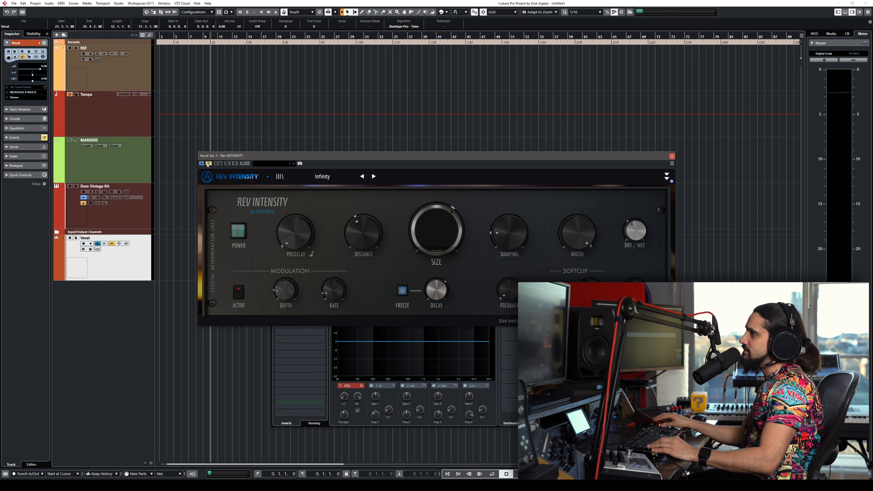
pyautogui.moveTo(260, 159); pyautogui.dragTo(116, 67)
pyautogui.press('l')
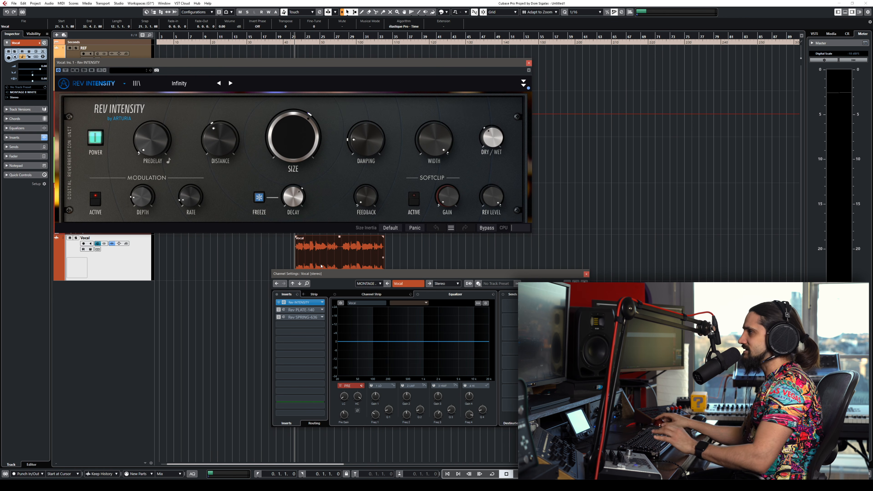
# Step: Reduce the Dry/Wet balance, Size and Decay of the reverb on the vocal
pyautogui.moveTo(491, 138); pyautogui.dragTo(491, 152)
pyautogui.moveTo(295, 138); pyautogui.dragTo(295, 144)
pyautogui.moveTo(293, 197); pyautogui.dragTo(293, 203)
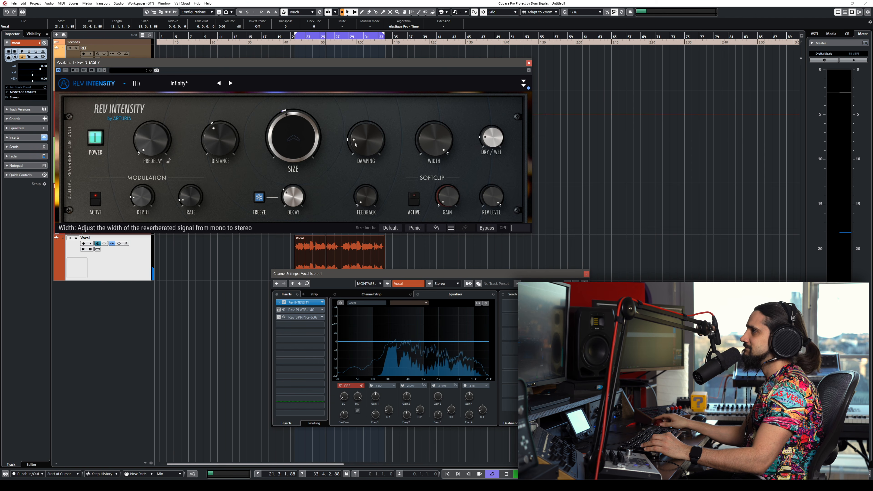
# Step: Sync the vocal reverb's predelay to the tempo at 1/8 and fine-tune Dry/Wet around 0.100
pyautogui.click(169, 161)
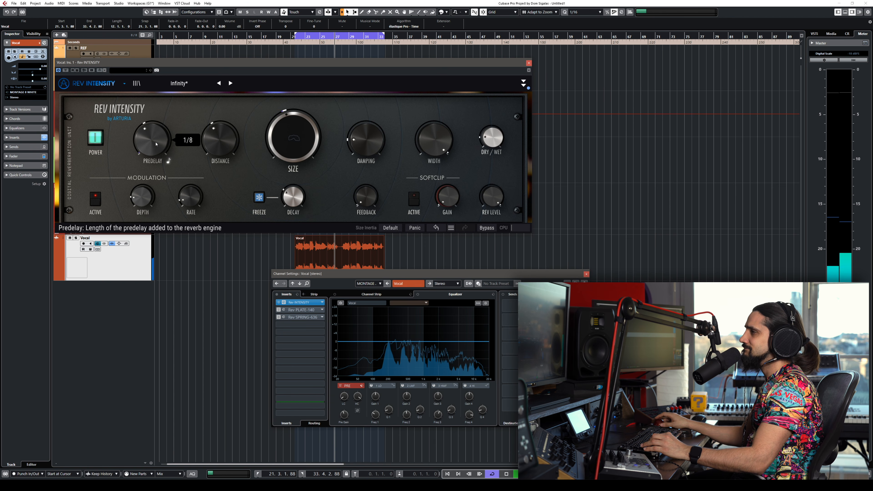
pyautogui.moveTo(492, 137); pyautogui.dragTo(492, 143)
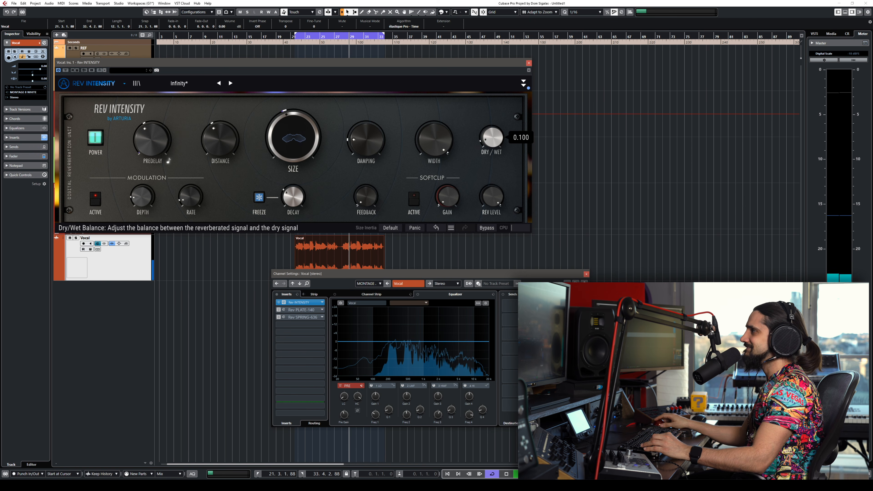
pyautogui.moveTo(492, 143); pyautogui.dragTo(491, 141)
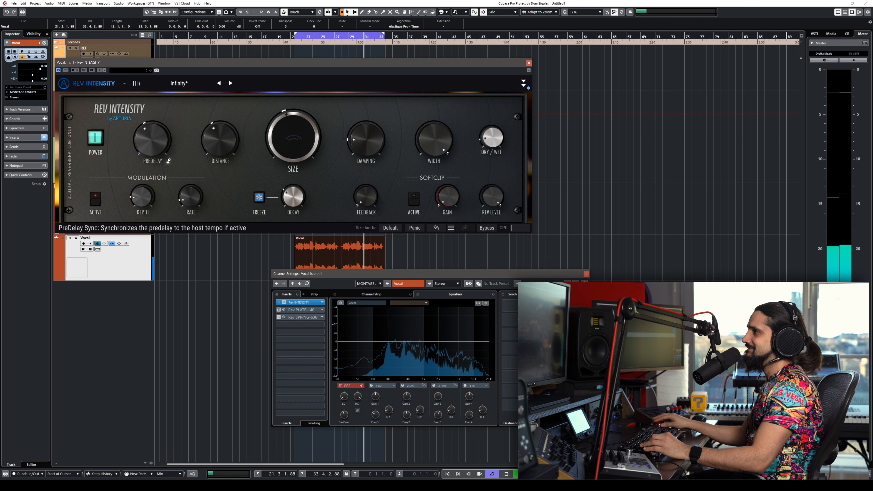
# Step: Turn off the predelay's tempo sync and slightly readjust the Distance and Size of the vocal reverb
pyautogui.moveTo(160, 151)
pyautogui.mouseDown()
pyautogui.moveTo(161, 161)
pyautogui.moveTo(161, 152)
pyautogui.mouseUp()
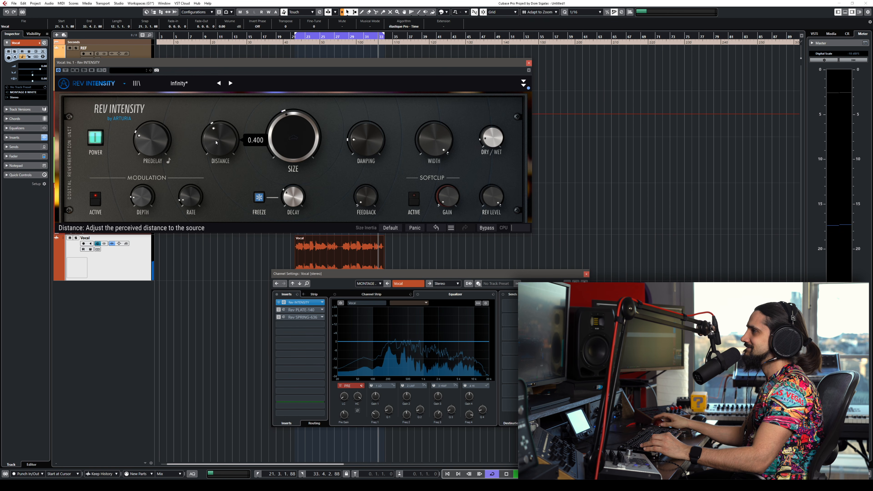
pyautogui.moveTo(272, 144)
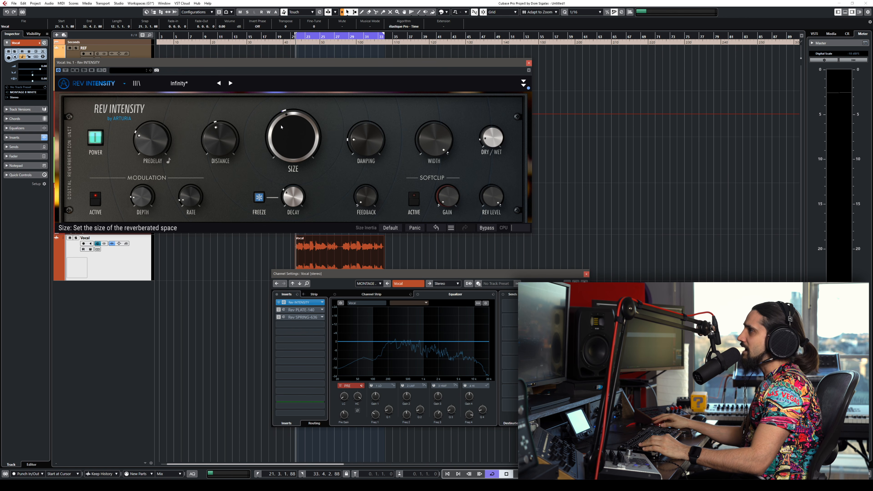
pyautogui.moveTo(279, 116); pyautogui.dragTo(280, 120)
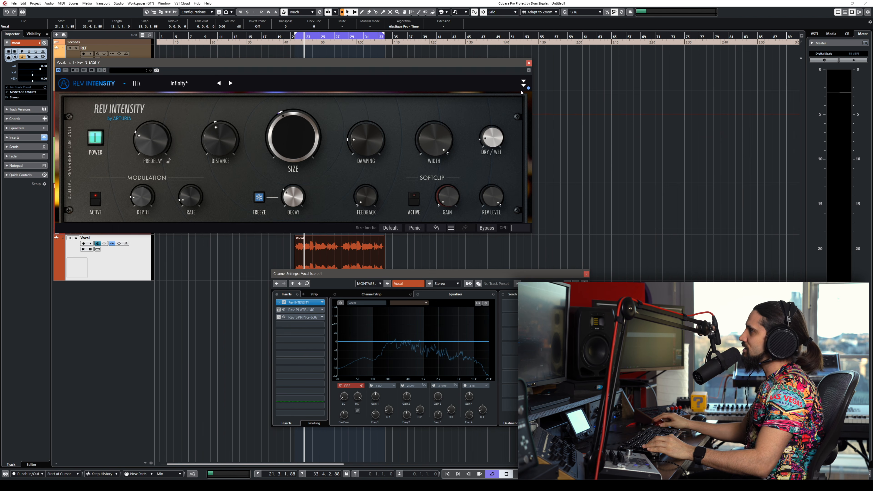
# Step: Show the reverb's advanced filter and modulation controls and set Decay to about 0.396
pyautogui.click(523, 84)
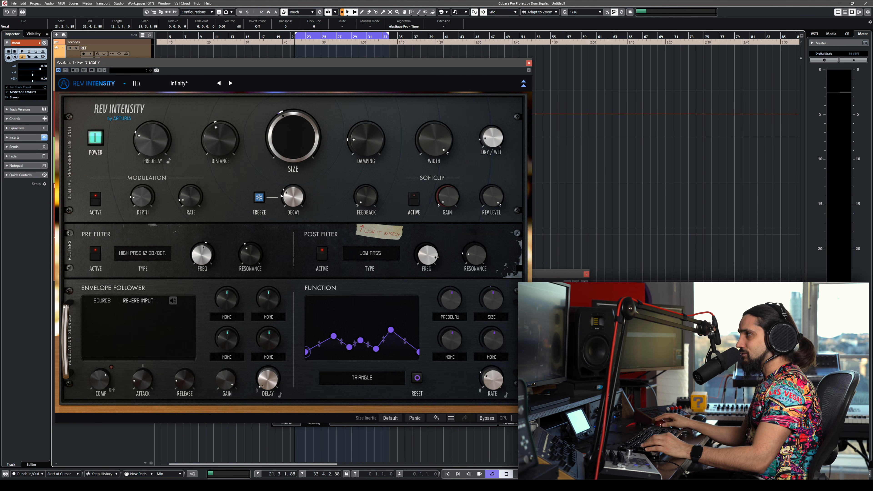
pyautogui.click(293, 201)
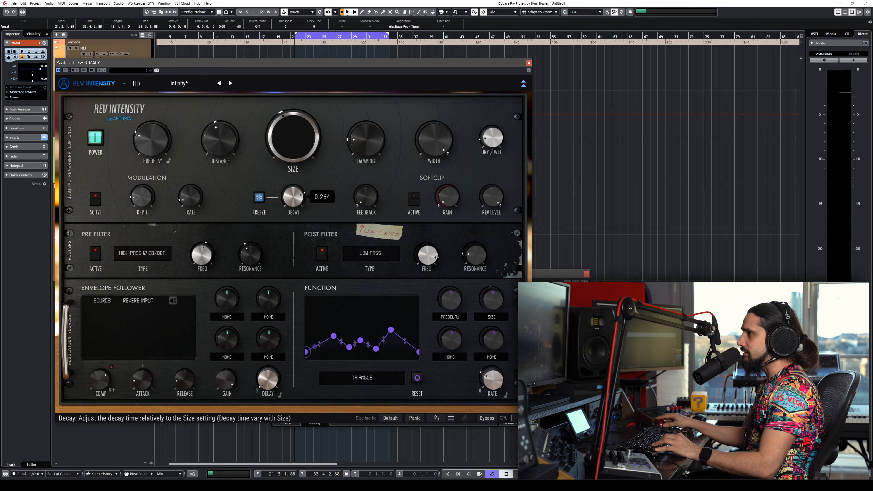
pyautogui.moveTo(293, 202)
pyautogui.mouseDown()
pyautogui.moveTo(293, 193)
pyautogui.moveTo(293, 202)
pyautogui.mouseUp()
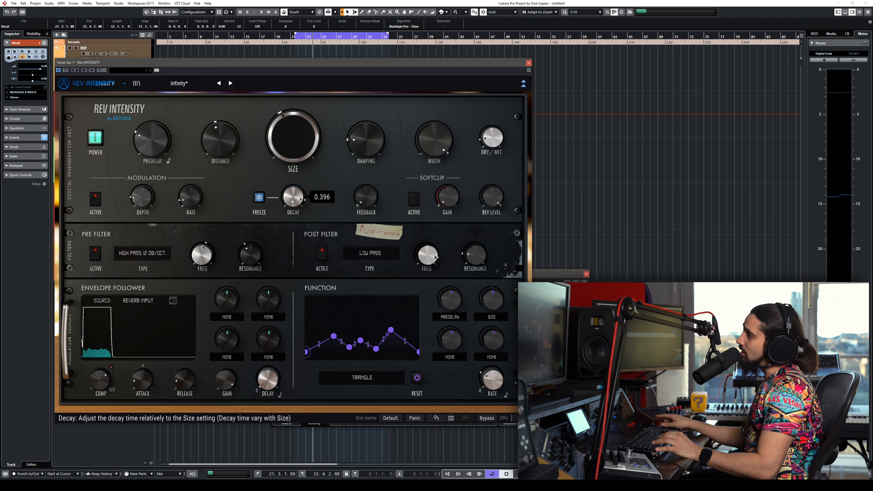
# Step: Assign the envelope follower's first destination to Decay with a modulation amount of about -0.640
pyautogui.click(225, 317)
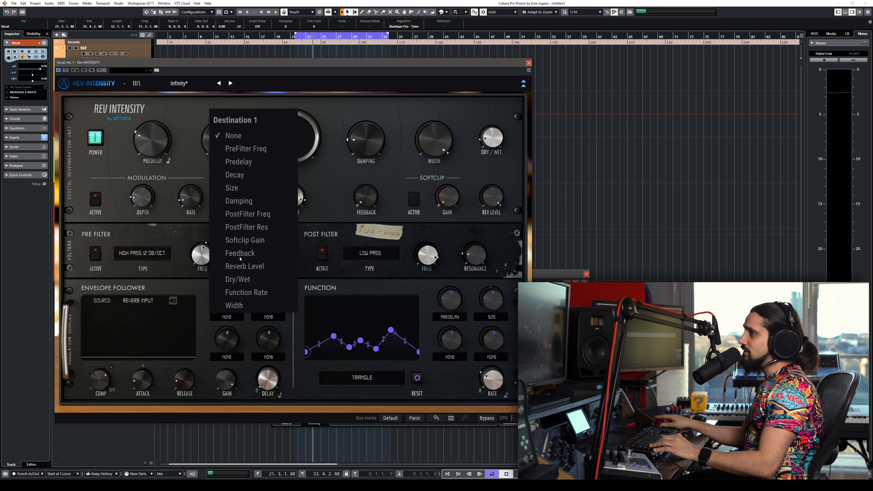
pyautogui.click(287, 175)
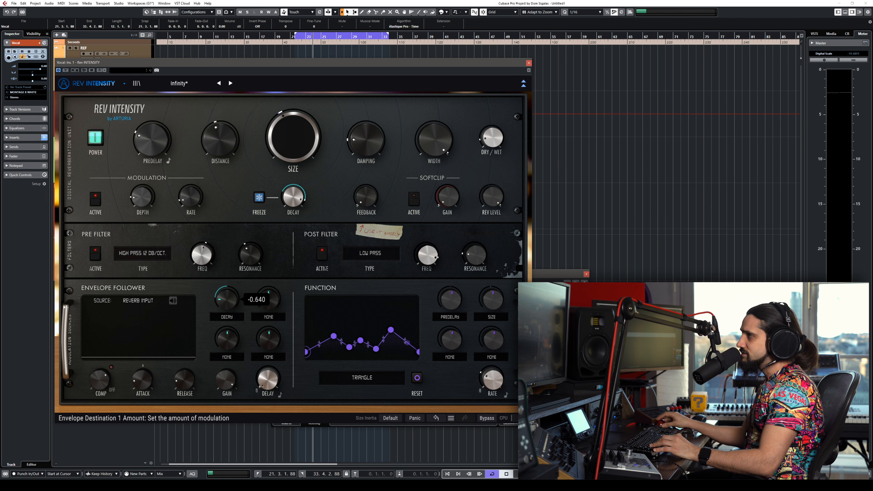
pyautogui.moveTo(223, 297)
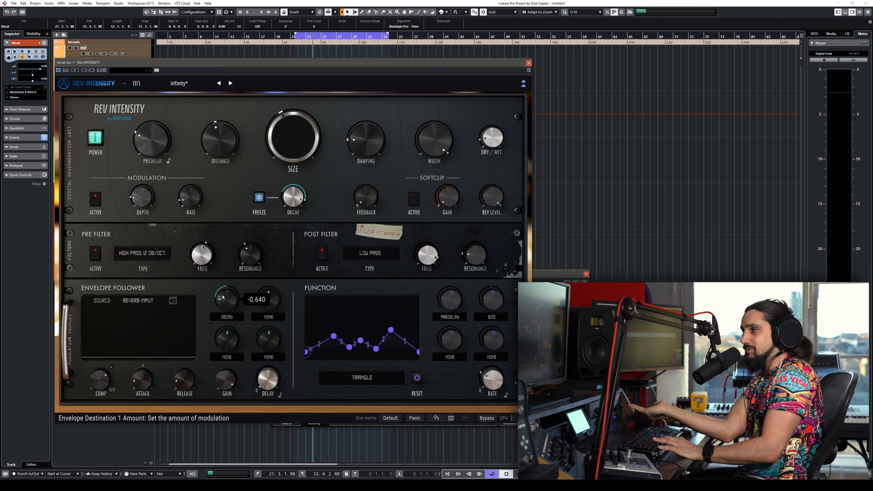
# Step: Audition the looped vocal while setting the envelope follower's release to about 0.121 s and Dry/Wet to about 0.248
pyautogui.press('KP_1')
pyautogui.press('space')
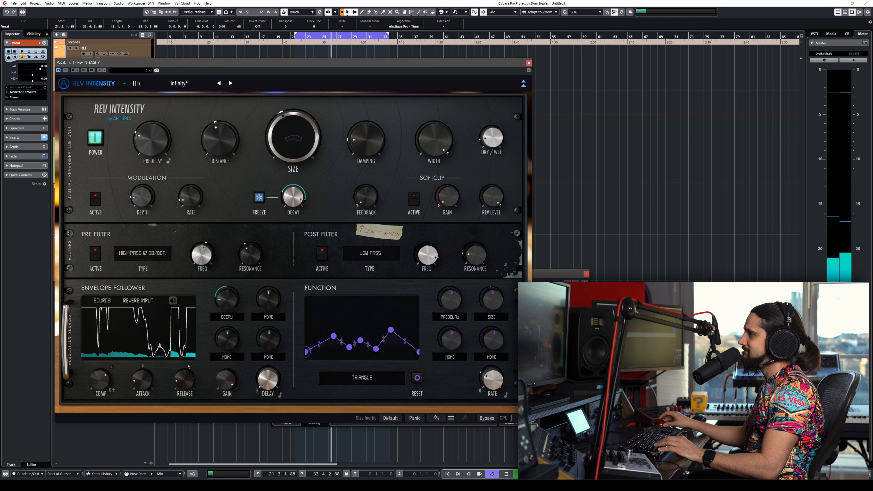
pyautogui.moveTo(184, 379)
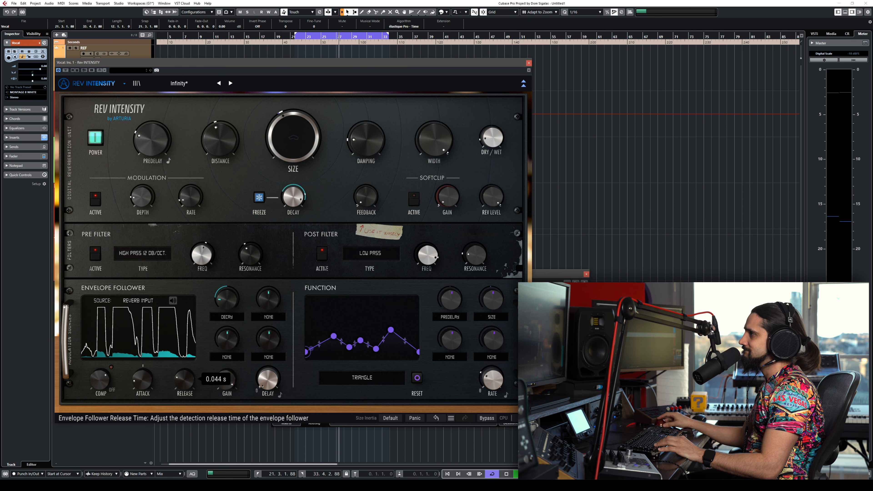
pyautogui.moveTo(142, 378)
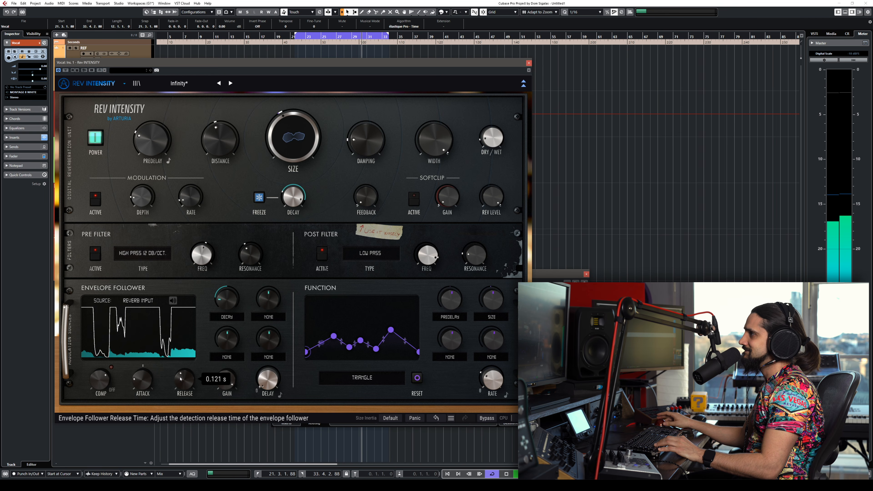
pyautogui.press('space')
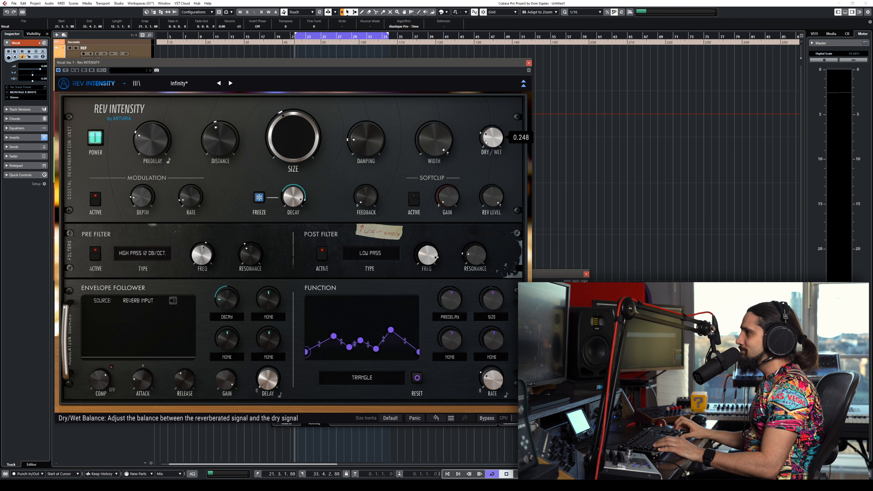
pyautogui.press('space')
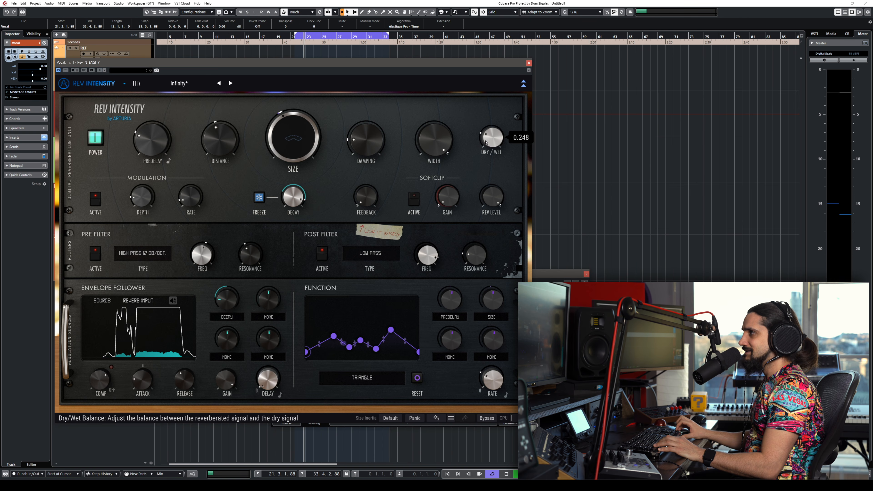
pyautogui.press('space')
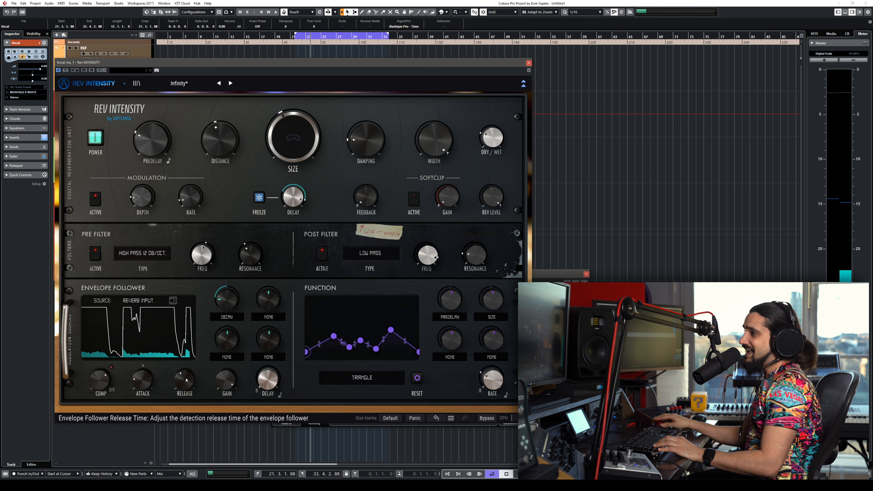
# Step: Lengthen the envelope follower's release to about 1.76 s while playing the vocal
pyautogui.moveTo(175, 383); pyautogui.dragTo(175, 378)
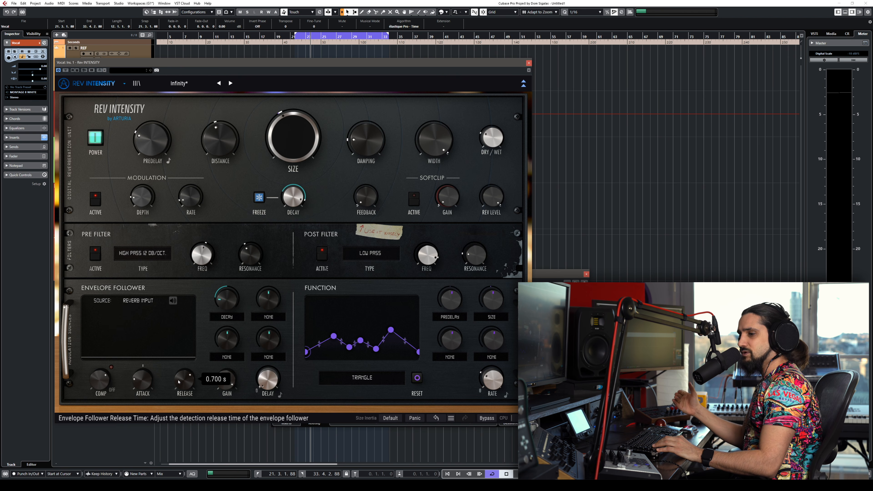
pyautogui.press('space')
pyautogui.moveTo(185, 380); pyautogui.dragTo(185, 371)
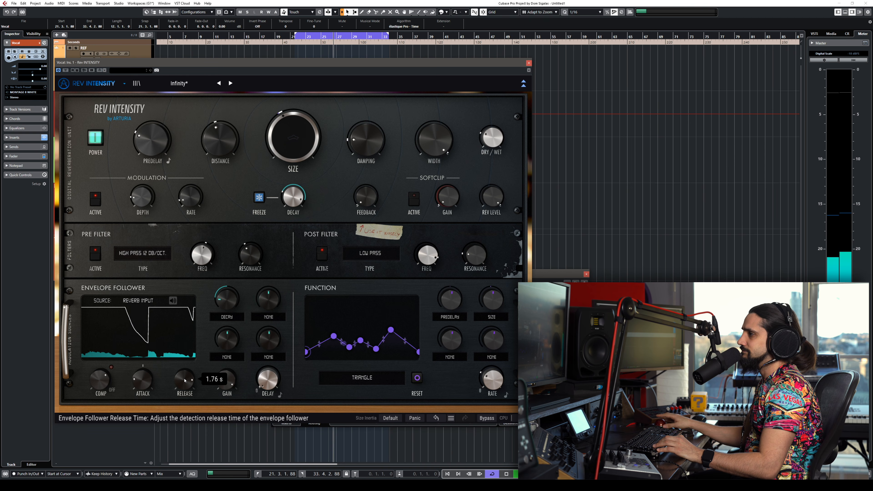
# Step: Raise the envelope follower's input gain to about 31.4 dB
pyautogui.scroll(-5, 184, 380)
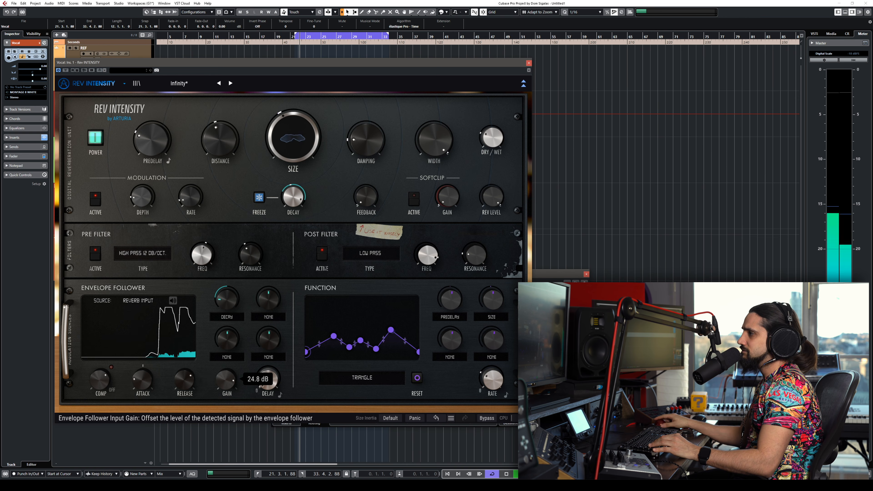
pyautogui.moveTo(226, 380)
pyautogui.mouseDown()
pyautogui.moveTo(226, 394)
pyautogui.moveTo(225, 361)
pyautogui.mouseUp()
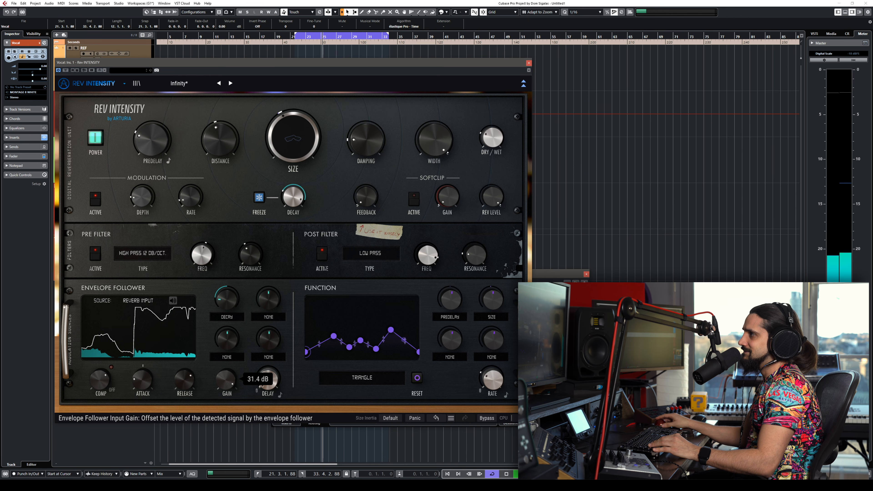
pyautogui.moveTo(226, 380); pyautogui.dragTo(225, 373)
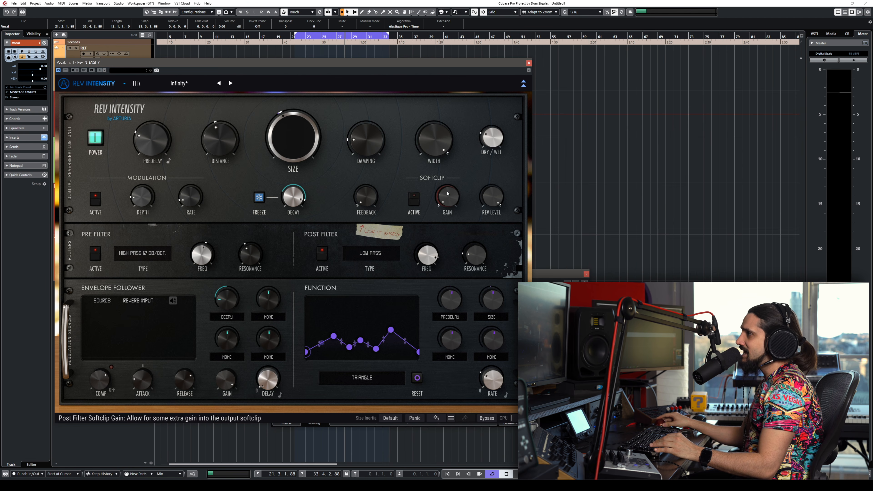
# Step: Assign the envelope follower's second destination to Dry/Wet and close the vocal's Rev INTENSITY
pyautogui.click(268, 317)
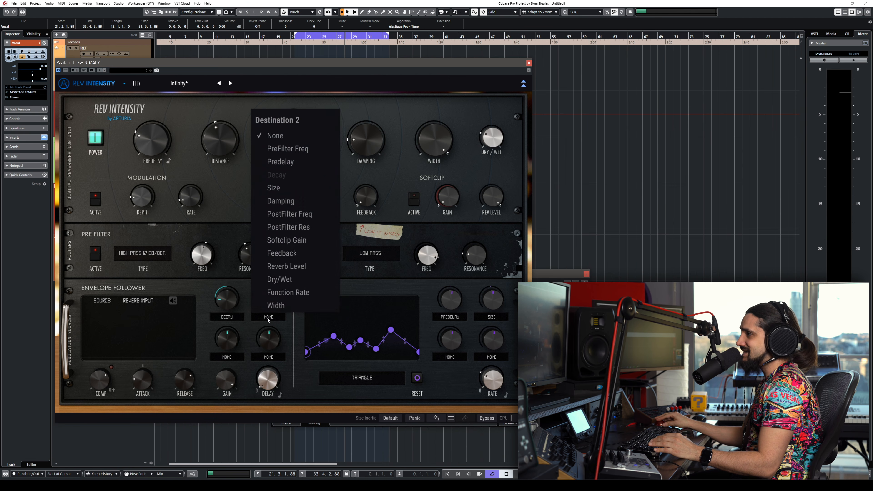
pyautogui.click(280, 279)
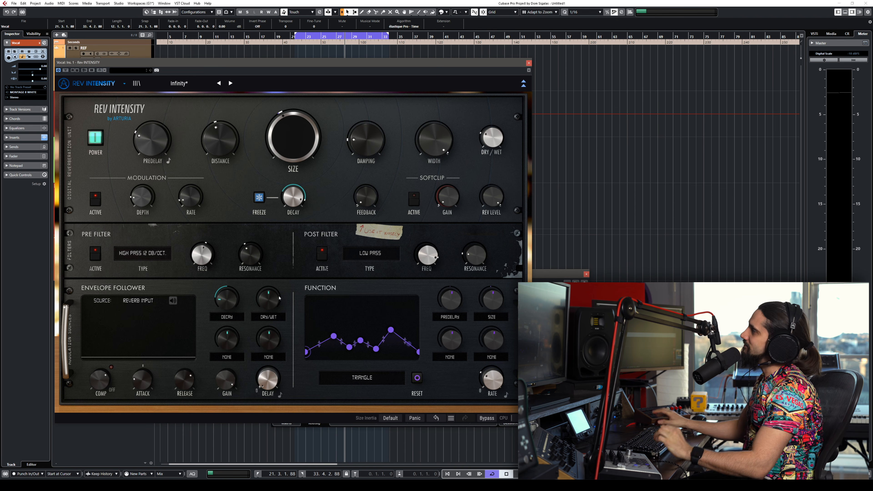
pyautogui.click(529, 62)
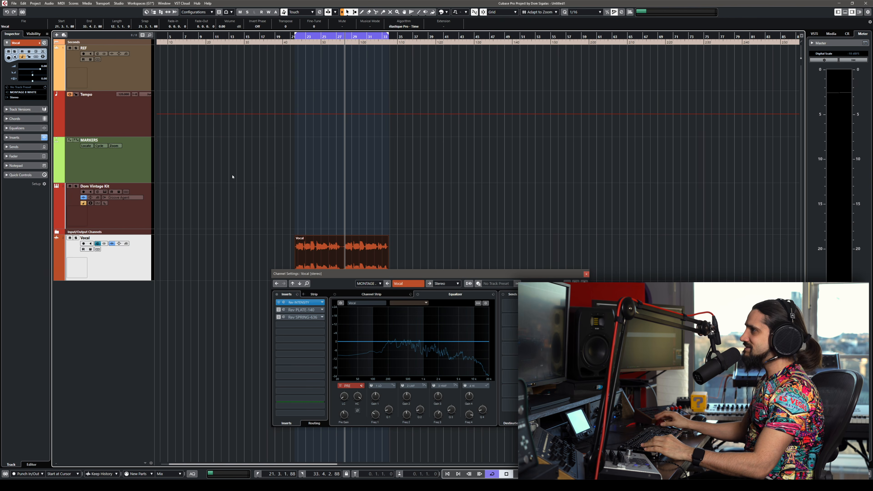
# Step: On the drum kit track, turn off Rev INTENSITY and open Rev PLATE-140, moving its window clear of the channel settings
pyautogui.click(134, 208)
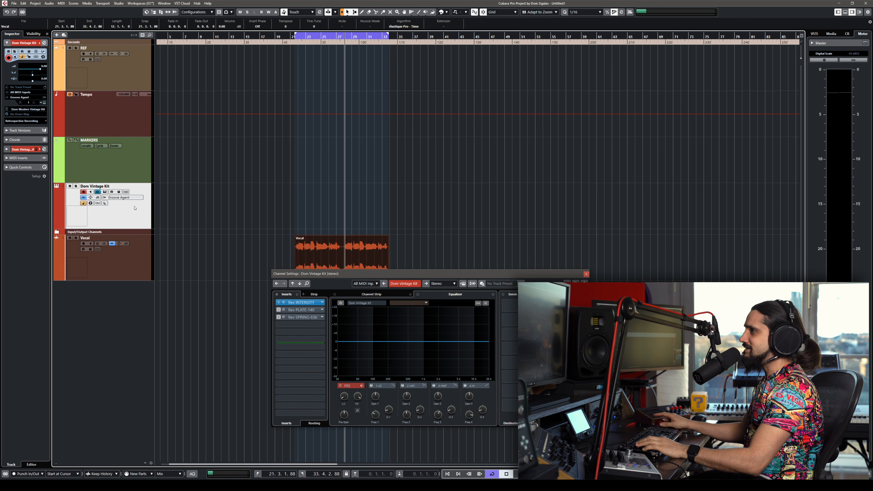
pyautogui.click(278, 303)
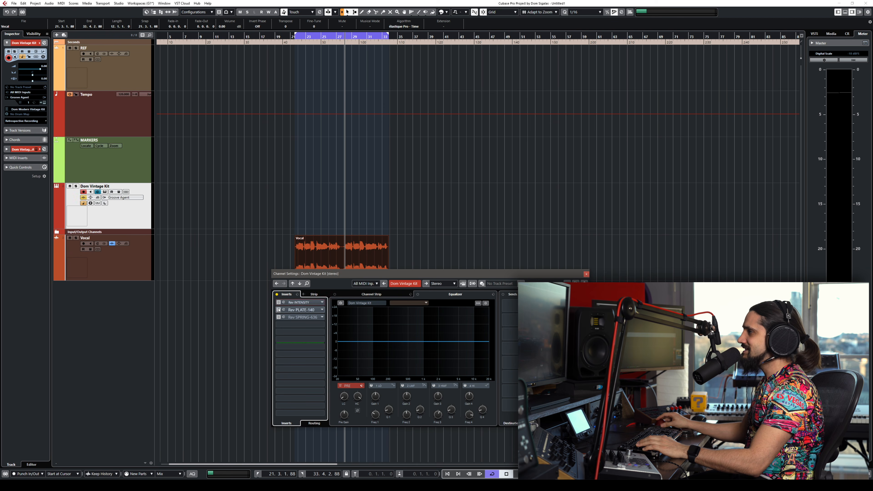
pyautogui.click(283, 310)
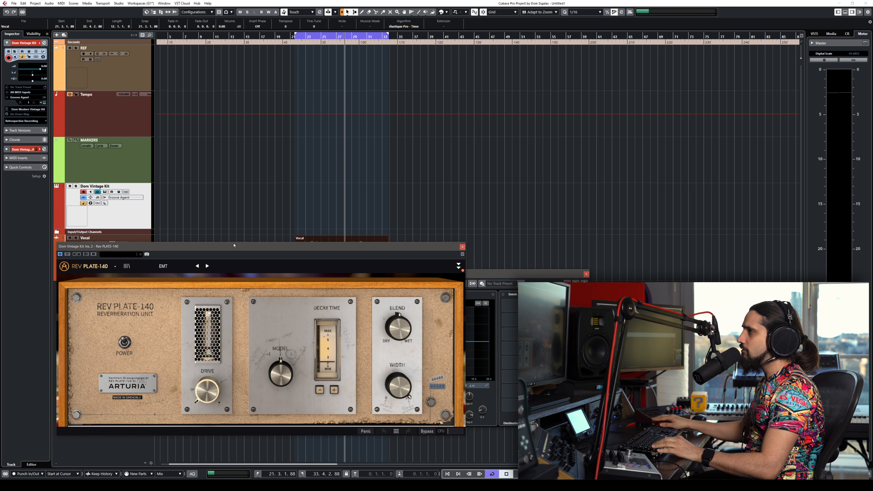
pyautogui.moveTo(229, 249); pyautogui.dragTo(227, 98)
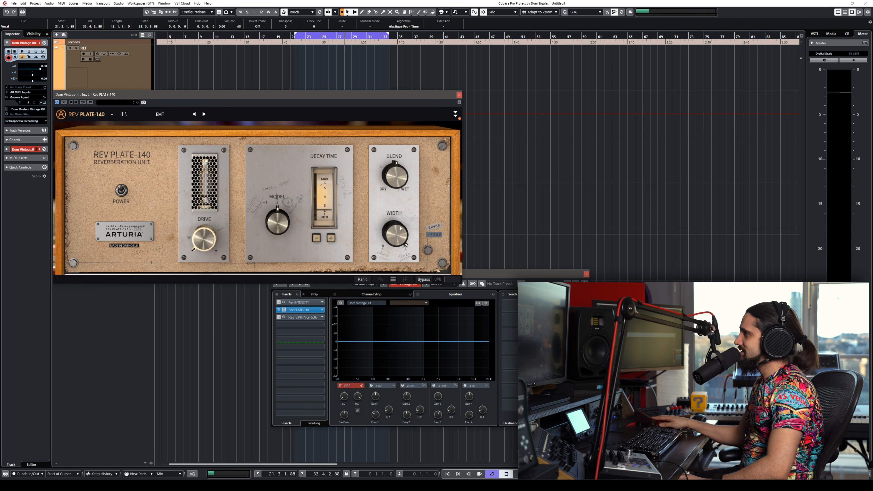
# Step: Set the drum plate's Blend to about 0.082 and lengthen its decay, trying the Modern and Punchy models
pyautogui.moveTo(389, 169); pyautogui.dragTo(390, 172)
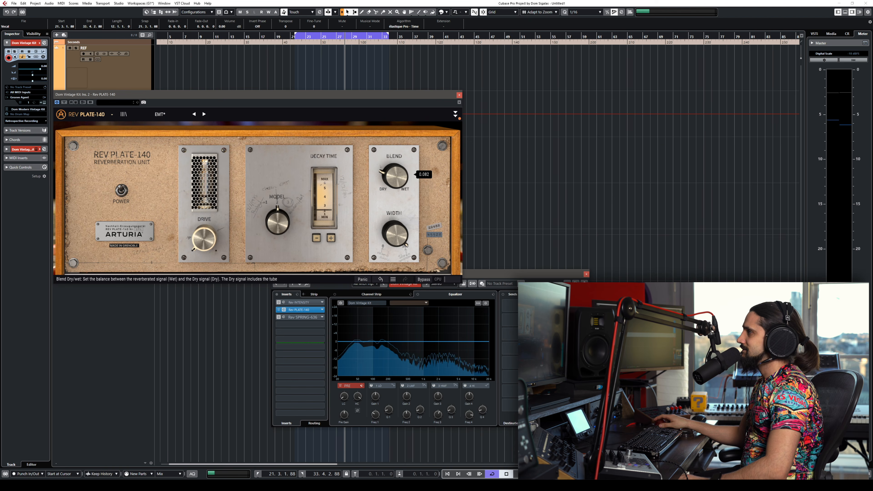
pyautogui.click(331, 238)
pyautogui.click(331, 238)
pyautogui.moveTo(269, 224); pyautogui.dragTo(270, 217)
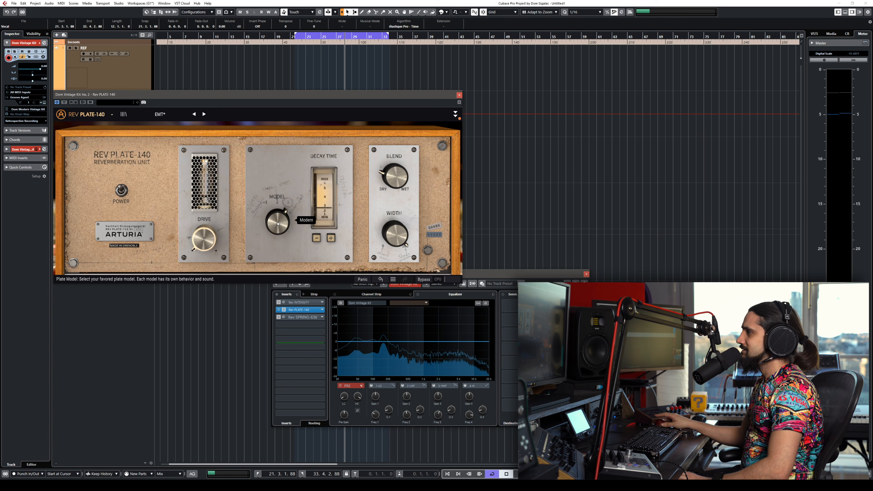
pyautogui.moveTo(269, 216); pyautogui.dragTo(269, 228)
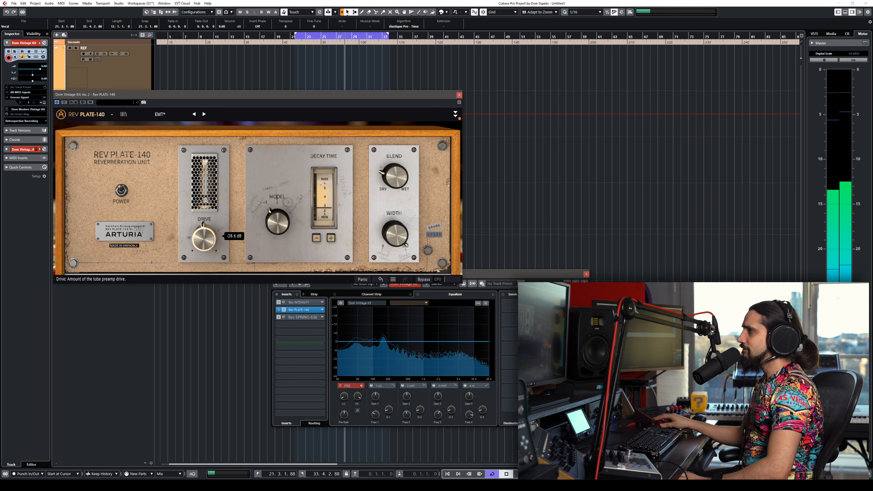
# Step: Lower the drum plate's tube drive with the Punchy model selected and reveal its advanced controls
pyautogui.moveTo(204, 237); pyautogui.dragTo(204, 248)
pyautogui.moveTo(277, 222)
pyautogui.mouseDown()
pyautogui.moveTo(277, 209)
pyautogui.moveTo(277, 232)
pyautogui.mouseUp()
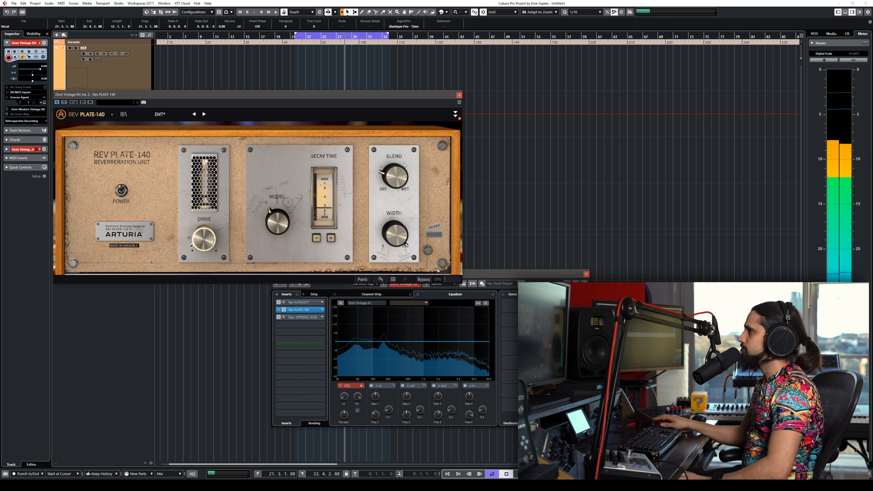
pyautogui.click(455, 114)
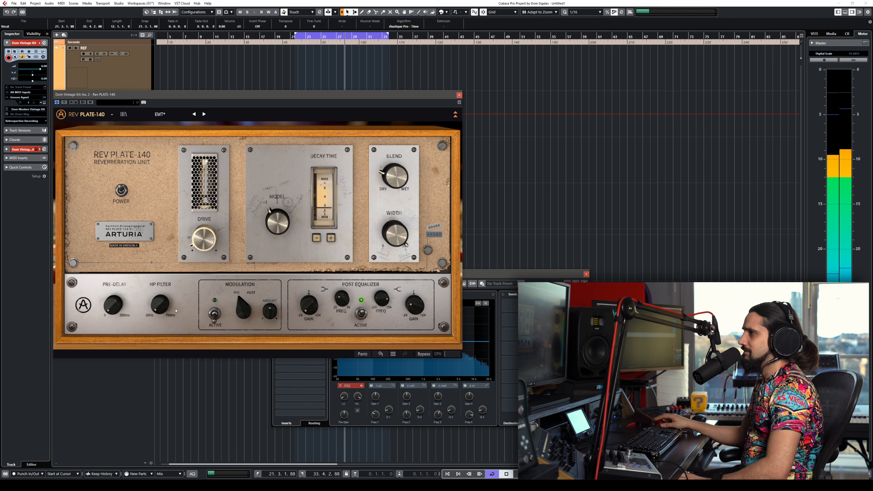
pyautogui.moveTo(110, 307)
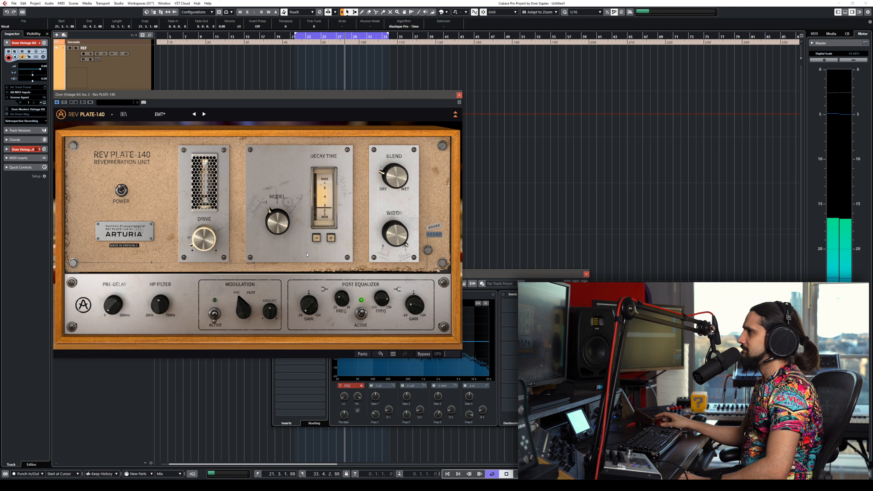
# Step: Shorten the drum plate's decay time, readjust Blend, and set the model to Classic EMT
pyautogui.click(316, 238)
pyautogui.moveTo(282, 222); pyautogui.dragTo(282, 203)
pyautogui.moveTo(394, 176)
pyautogui.mouseDown()
pyautogui.moveTo(395, 161)
pyautogui.moveTo(395, 172)
pyautogui.mouseUp()
pyautogui.moveTo(278, 220); pyautogui.dragTo(278, 228)
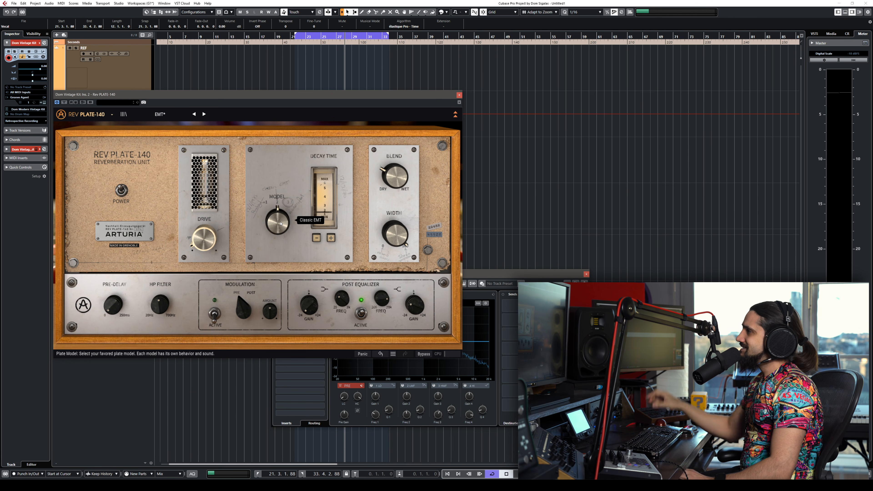
# Step: Try longer and shorter decay times on the drum plate, finishing near the maximum
pyautogui.click(330, 238)
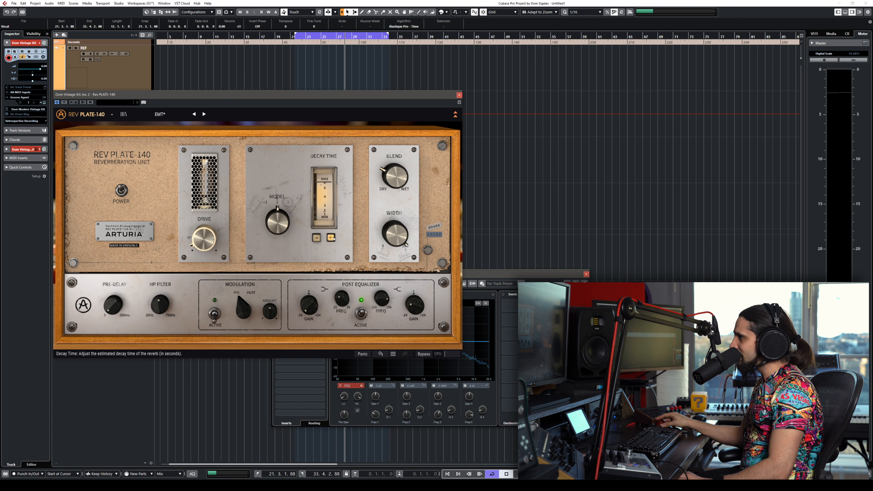
pyautogui.click(315, 238)
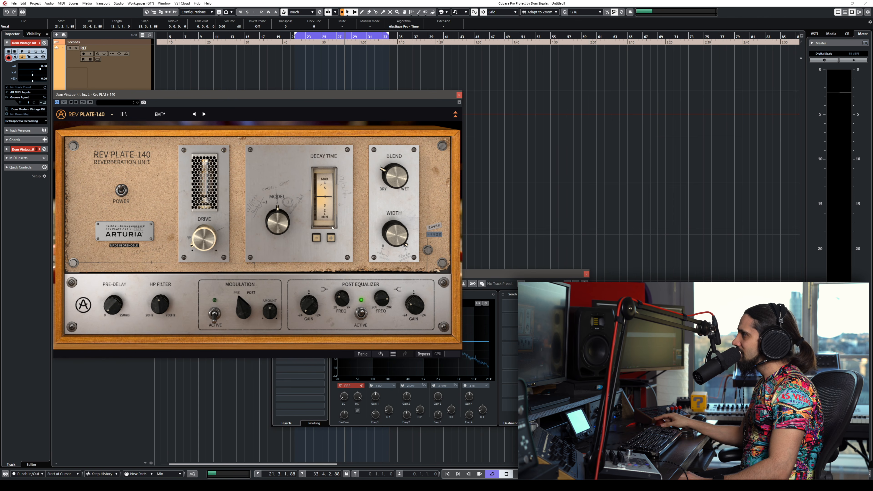
pyautogui.click(331, 237)
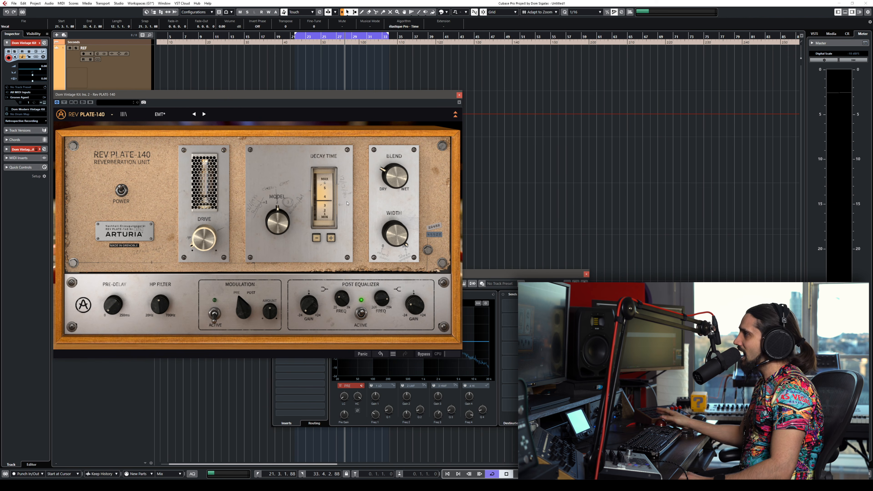
pyautogui.click(332, 238)
# Step: Compare the Punchy, Classic EMT and Modern plate models on the drums, finishing on Modern
pyautogui.moveTo(278, 220)
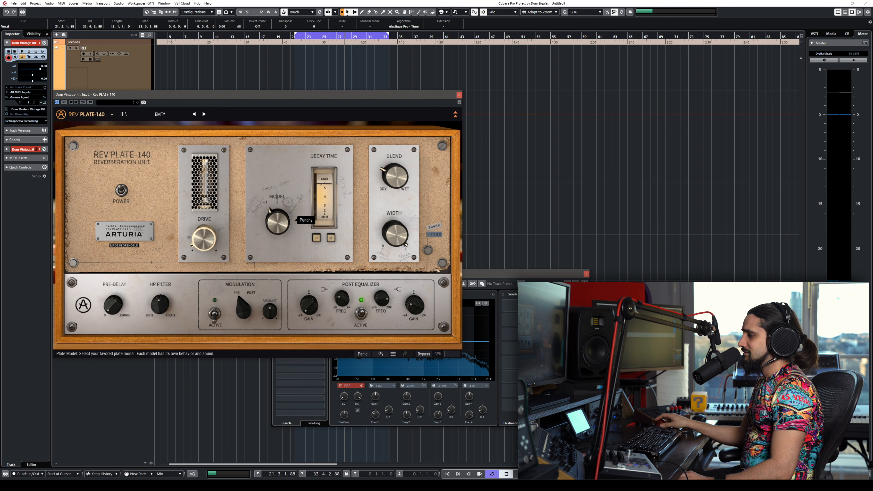
pyautogui.moveTo(278, 222); pyautogui.dragTo(272, 231)
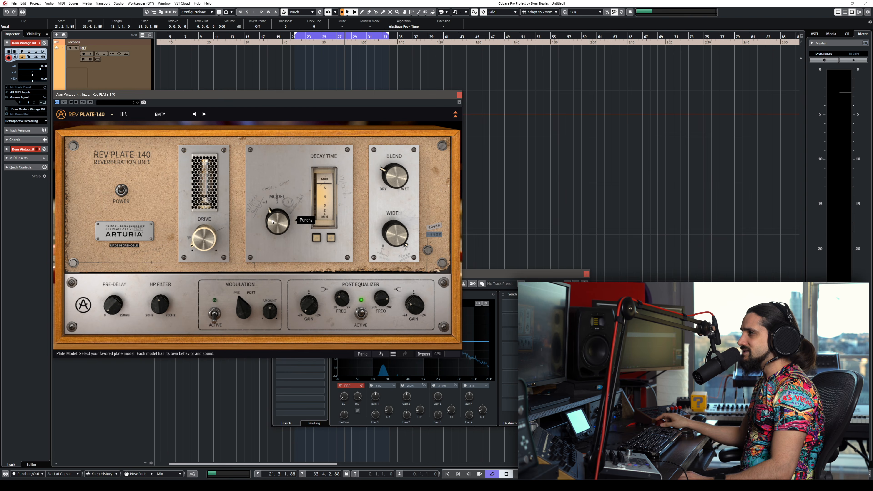
pyautogui.moveTo(273, 223); pyautogui.dragTo(272, 204)
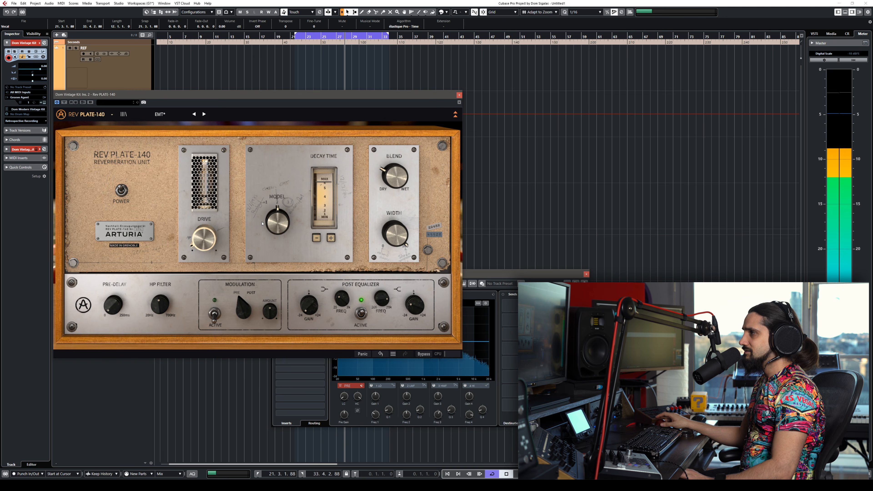
pyautogui.moveTo(269, 224); pyautogui.dragTo(269, 213)
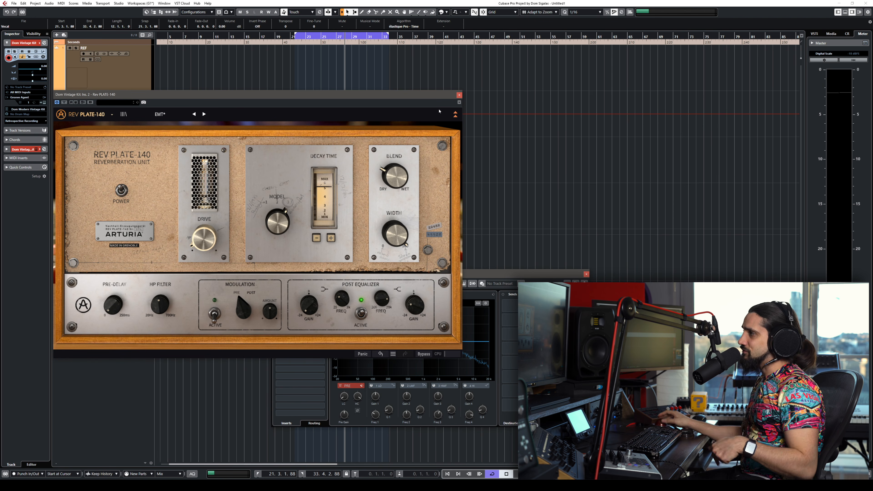
# Step: Switch from the drum plate to Rev PLATE-140 on the Vocal track, reduce its Blend and start playback
pyautogui.click(459, 94)
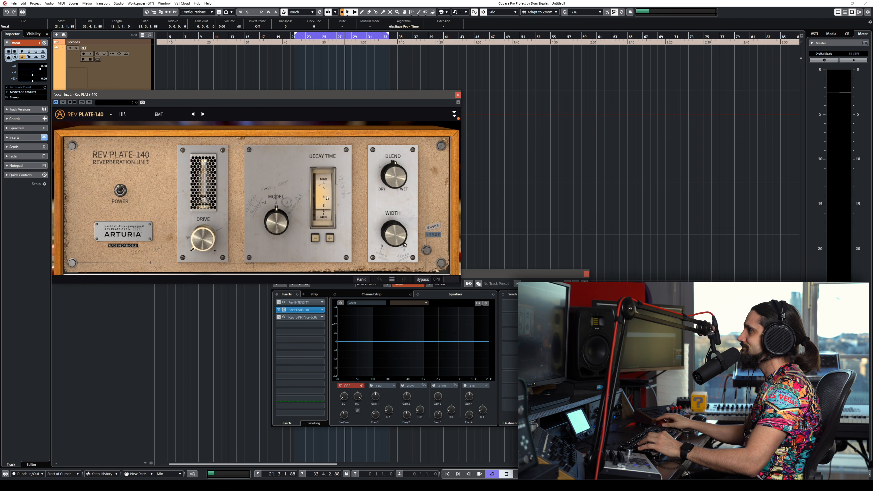
pyautogui.moveTo(394, 175); pyautogui.dragTo(394, 188)
pyautogui.press('space')
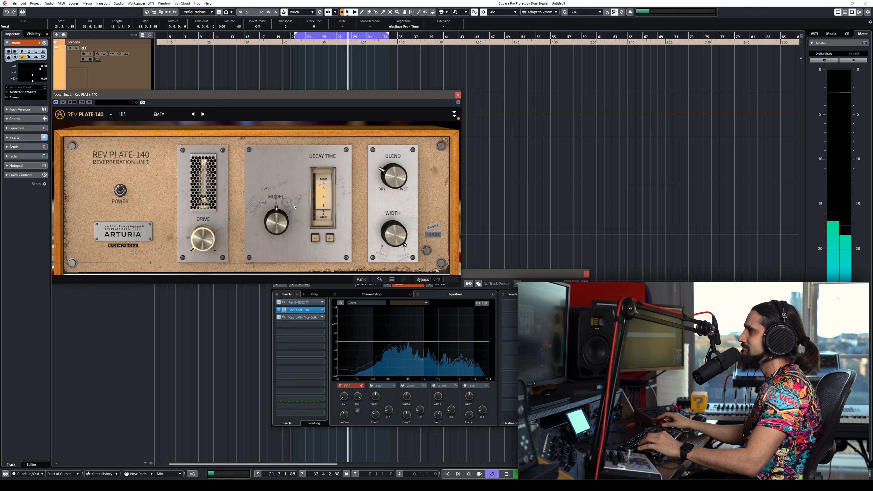
# Step: Set the vocal plate's model to Modern and lengthen its decay time while the vocal plays
pyautogui.moveTo(282, 226)
pyautogui.moveTo(272, 222); pyautogui.dragTo(271, 234)
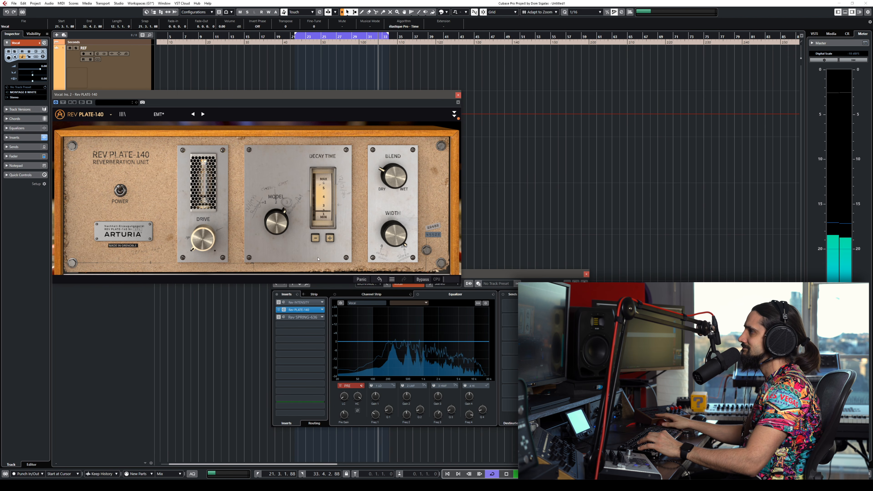
pyautogui.click(330, 242)
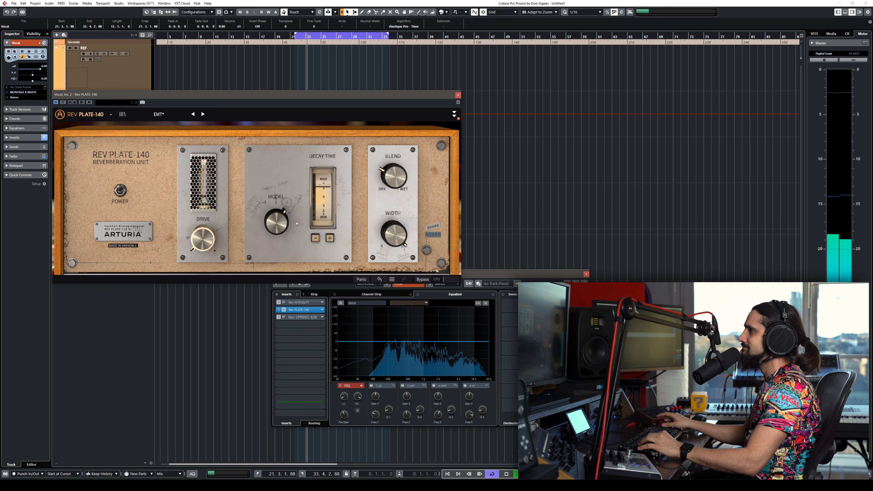
# Step: Adjust the vocal plate's tube drive and switch its model to Classic EMT, auditioning the vocal
pyautogui.moveTo(203, 240); pyautogui.dragTo(205, 263)
pyautogui.press('space')
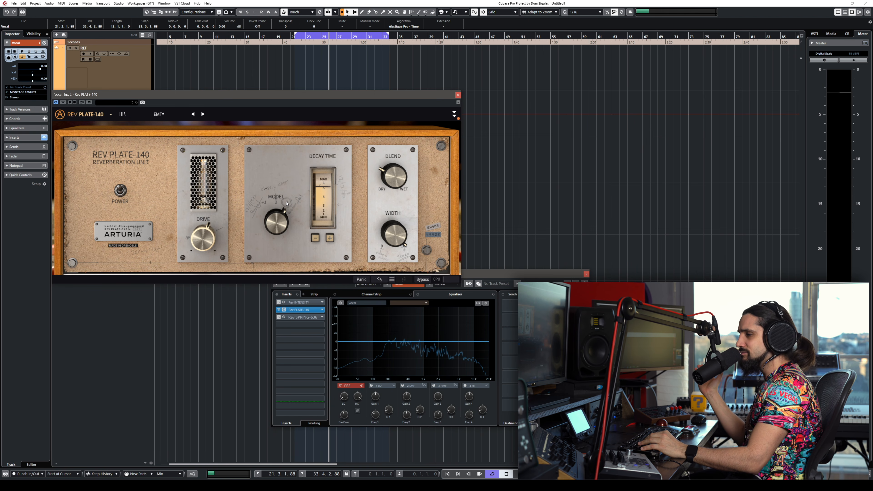
pyautogui.moveTo(281, 209); pyautogui.dragTo(281, 213)
pyautogui.press('space')
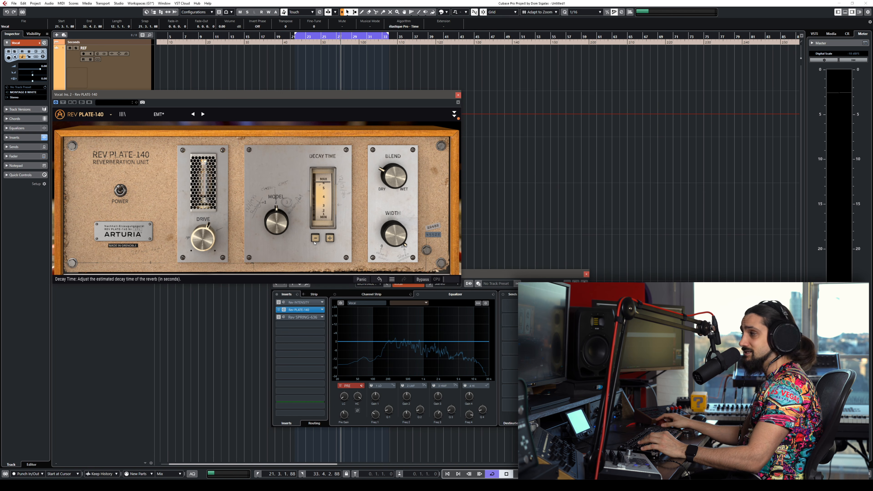
# Step: Reveal the vocal plate's advanced controls and set its HP Filter to about 627 Hz while playing the vocal
pyautogui.click(455, 115)
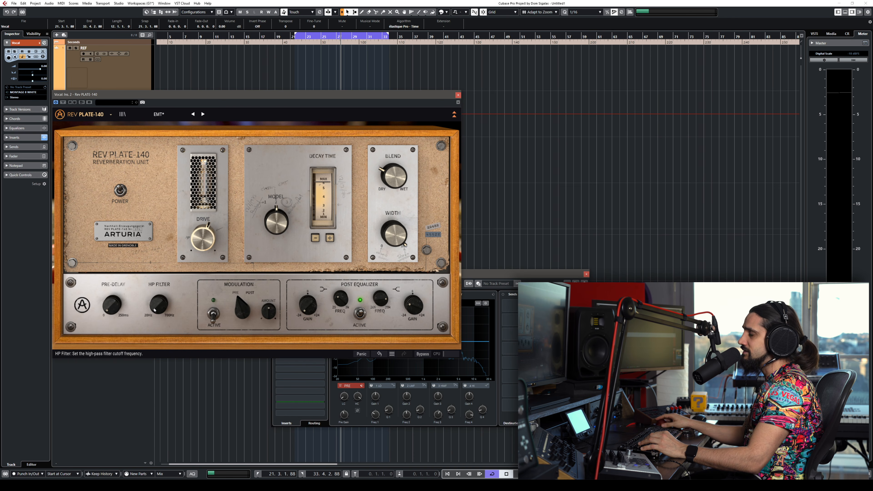
pyautogui.press('space')
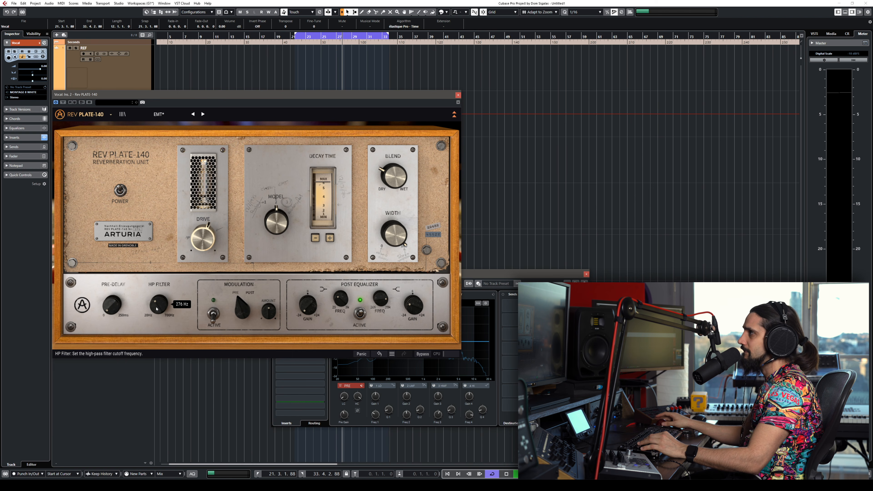
pyautogui.moveTo(156, 309)
pyautogui.mouseDown()
pyautogui.moveTo(155, 271)
pyautogui.moveTo(157, 305)
pyautogui.mouseUp()
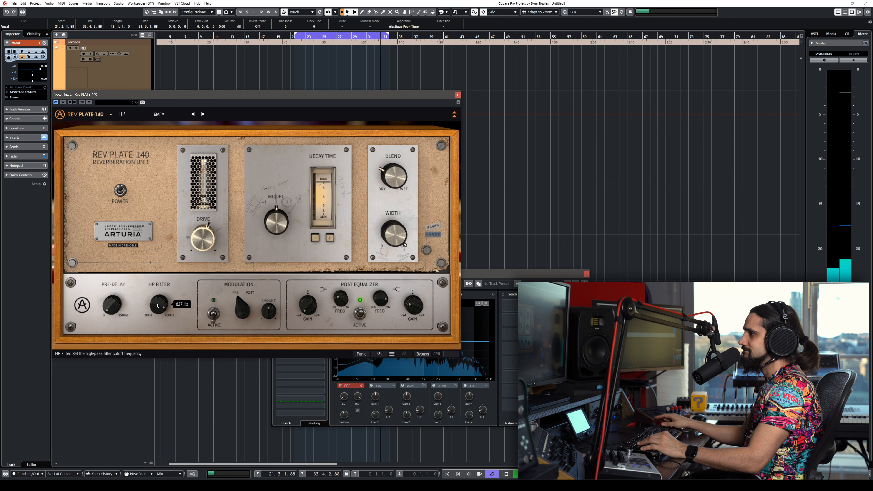
pyautogui.moveTo(157, 306); pyautogui.dragTo(157, 311)
pyautogui.press('space')
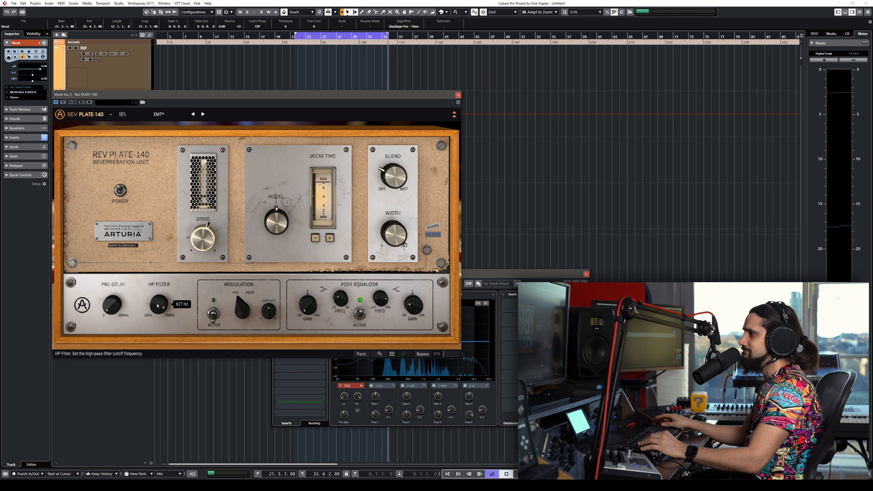
# Step: Switch the vocal plate's model to Punchy, audition the vocal, and close the reverb
pyautogui.moveTo(279, 220)
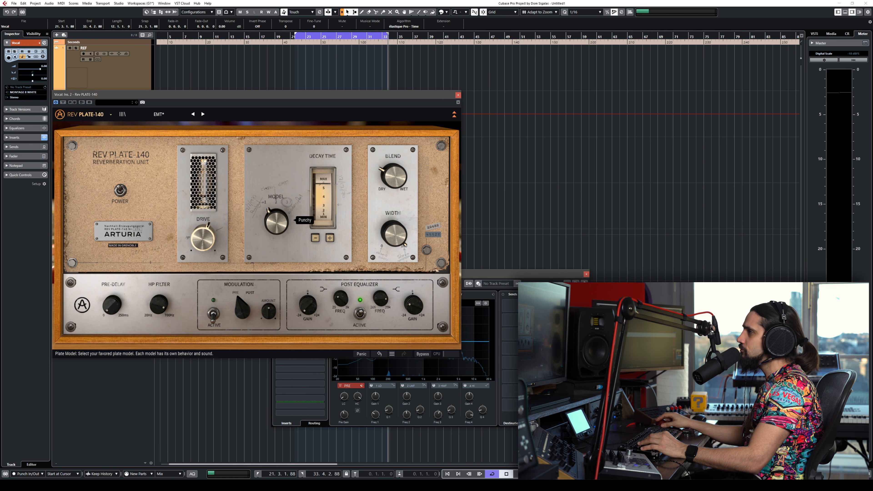
pyautogui.press('space')
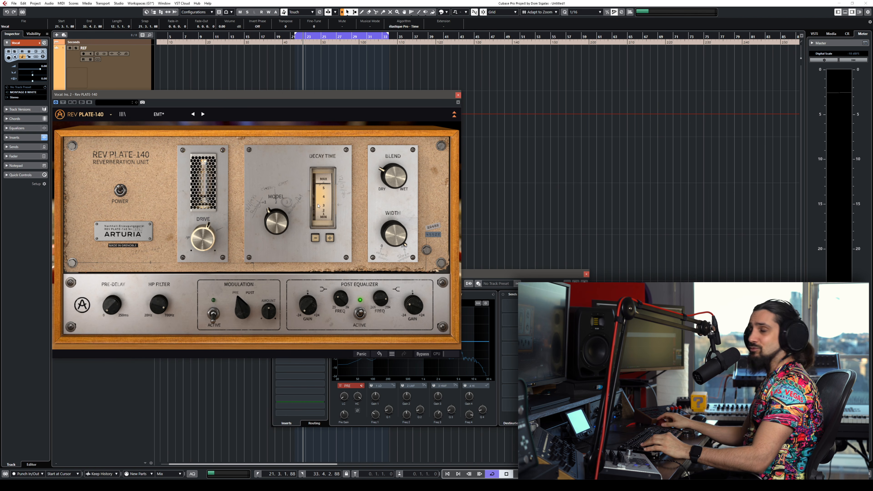
pyautogui.click(457, 95)
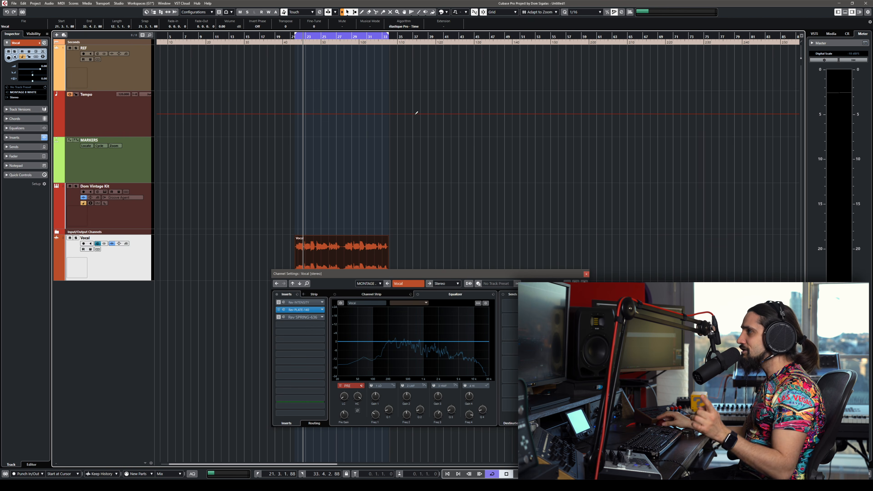
# Step: Activate and open Rev SPRING-636 on the Dom Vintage Kit track and reveal its advanced controls
pyautogui.click(131, 217)
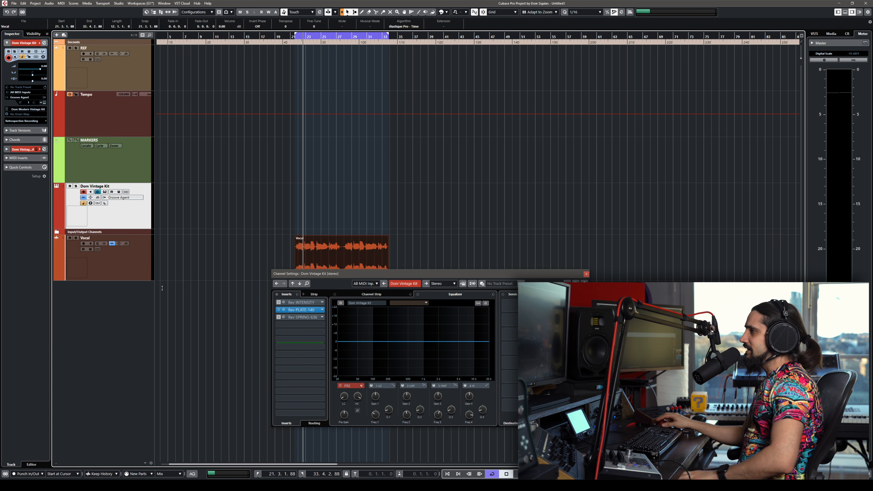
pyautogui.click(284, 317)
pyautogui.moveTo(434, 124); pyautogui.dragTo(211, 82)
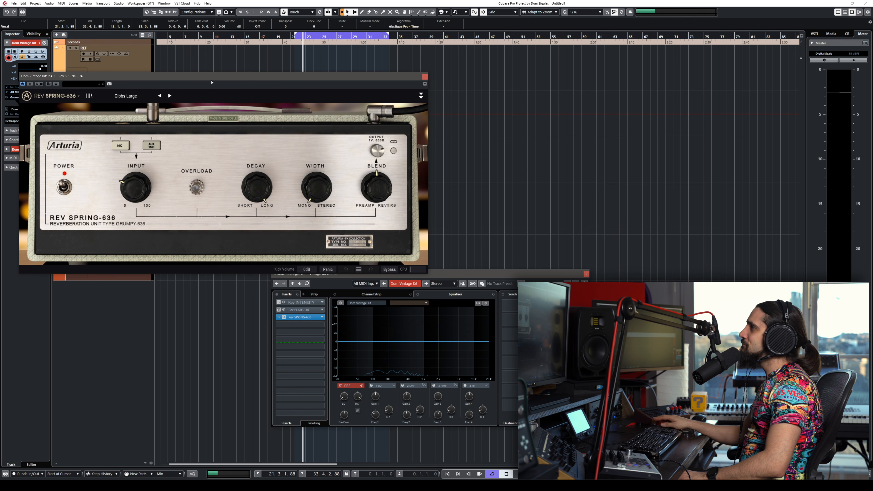
pyautogui.click(421, 96)
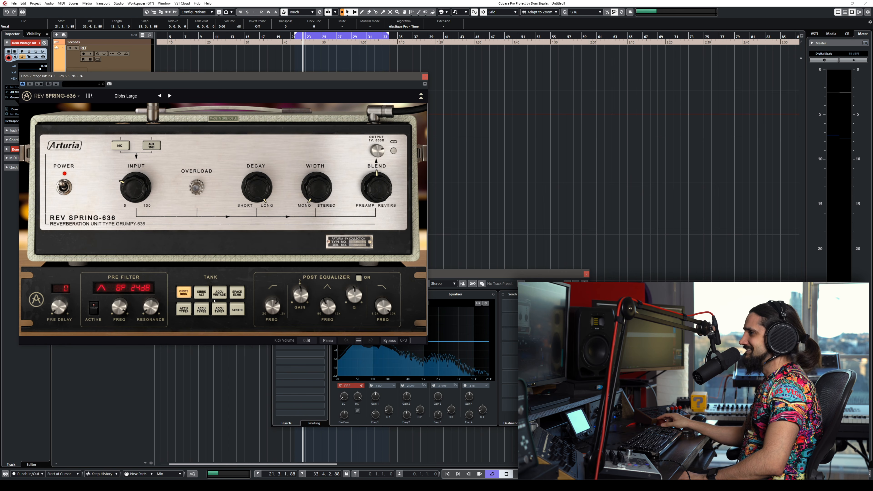
# Step: Lower the drum spring reverb's blend to about 0.152 and audition the Gibbs Alt, Accu Vintage and Space Echo tanks
pyautogui.moveTo(376, 187); pyautogui.dragTo(376, 206)
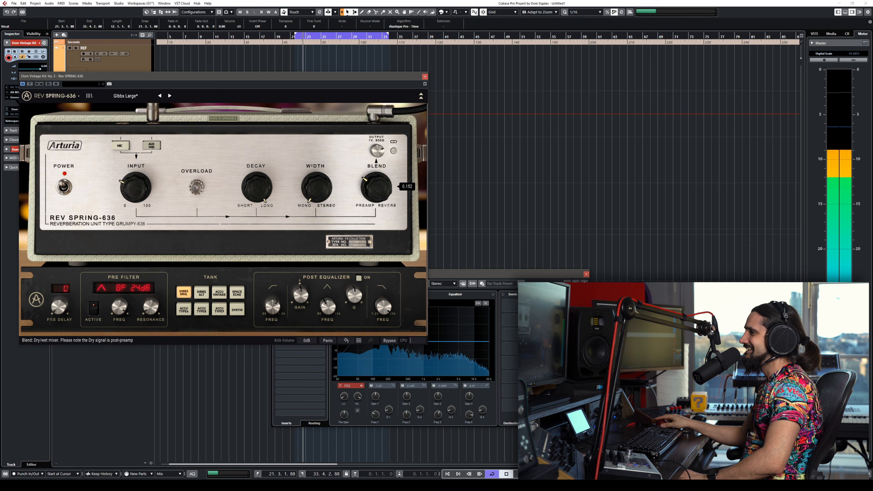
pyautogui.click(201, 293)
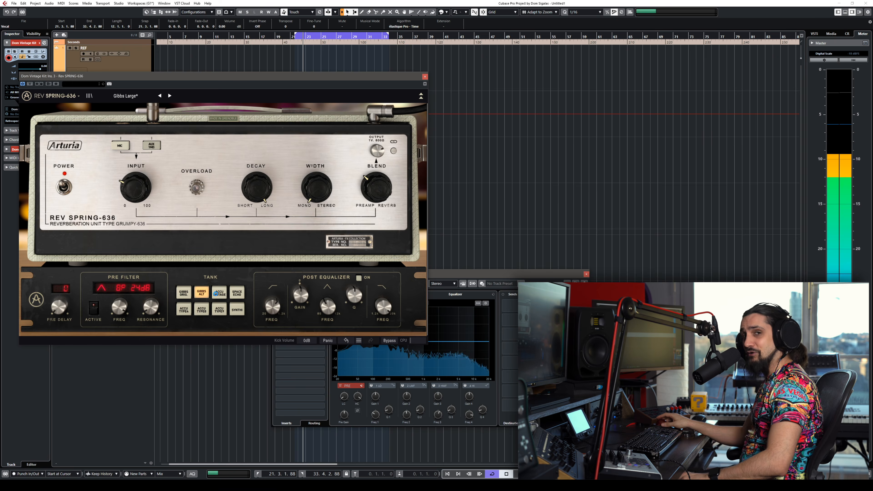
pyautogui.click(217, 294)
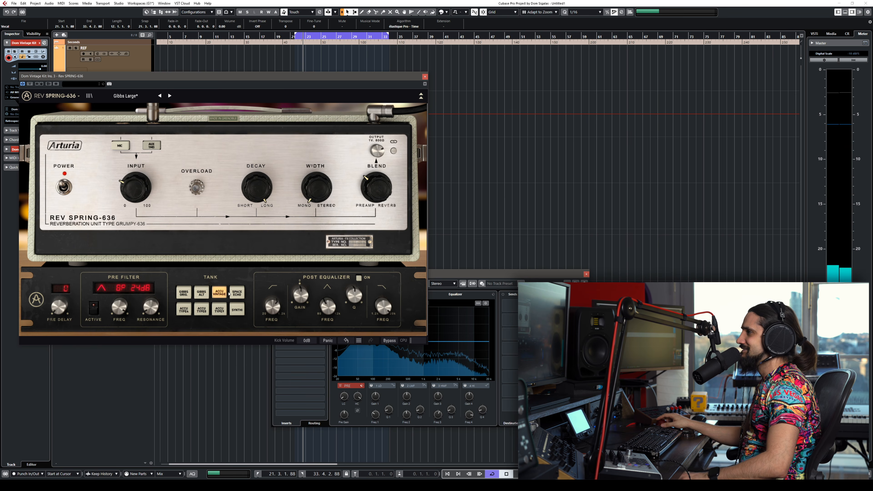
pyautogui.click(236, 294)
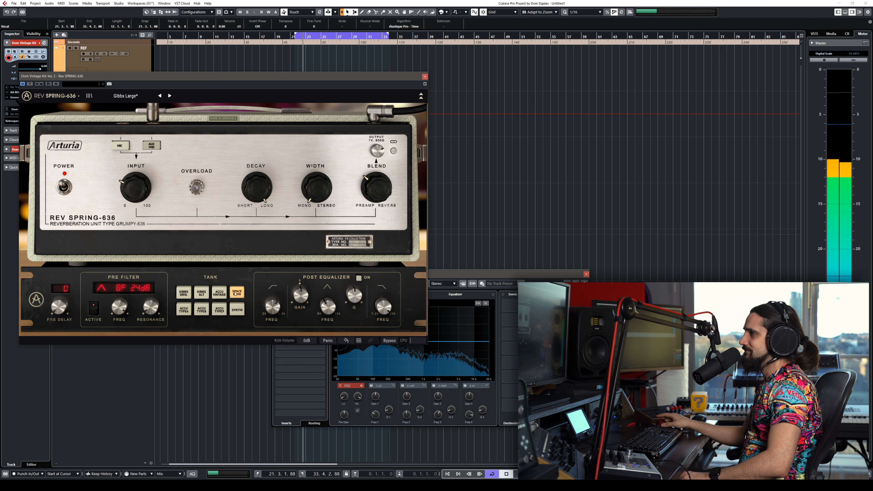
# Step: Audition the drum spring reverb's Accu Type and Synth tanks, return to Accu Vintage, and close the reverb
pyautogui.click(184, 308)
pyautogui.click(201, 308)
pyautogui.click(221, 310)
pyautogui.click(237, 310)
pyautogui.moveTo(136, 188); pyautogui.dragTo(136, 191)
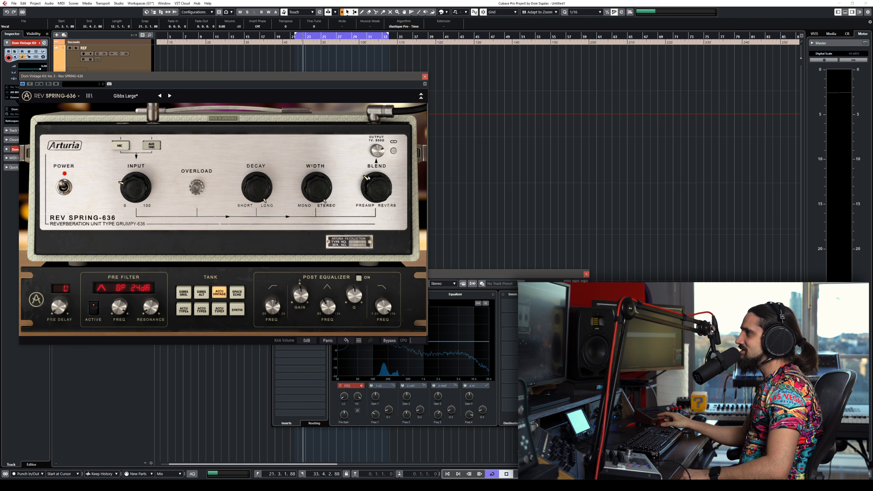
pyautogui.click(424, 76)
# Step: Bypass Rev PLATE-140 on the Vocal track and activate and open its Rev SPRING-636
pyautogui.click(124, 263)
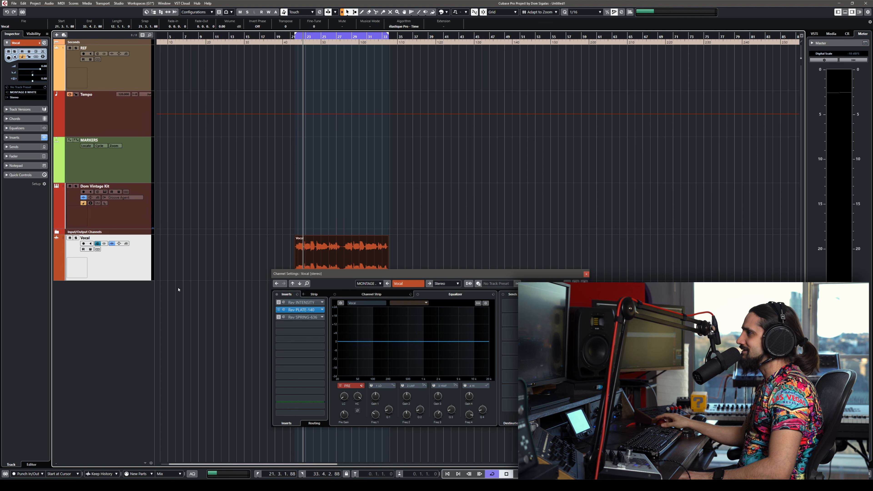
pyautogui.click(278, 310)
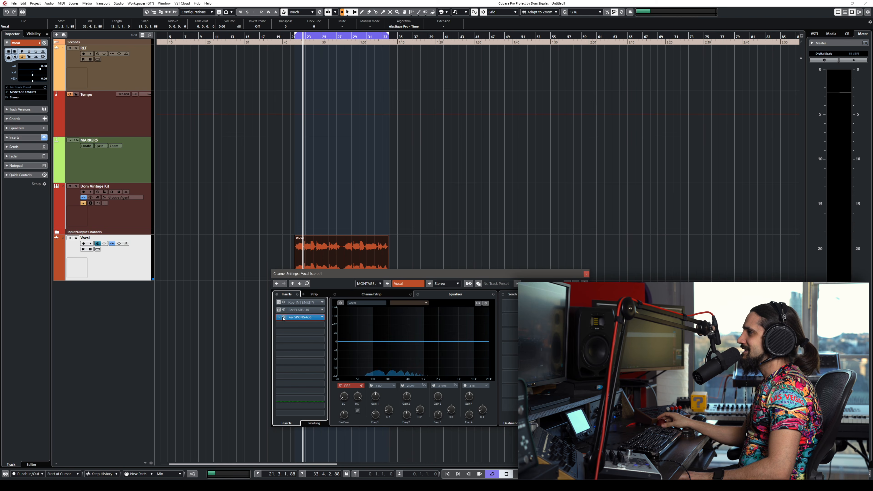
pyautogui.click(283, 317)
pyautogui.moveTo(376, 137); pyautogui.dragTo(185, 59)
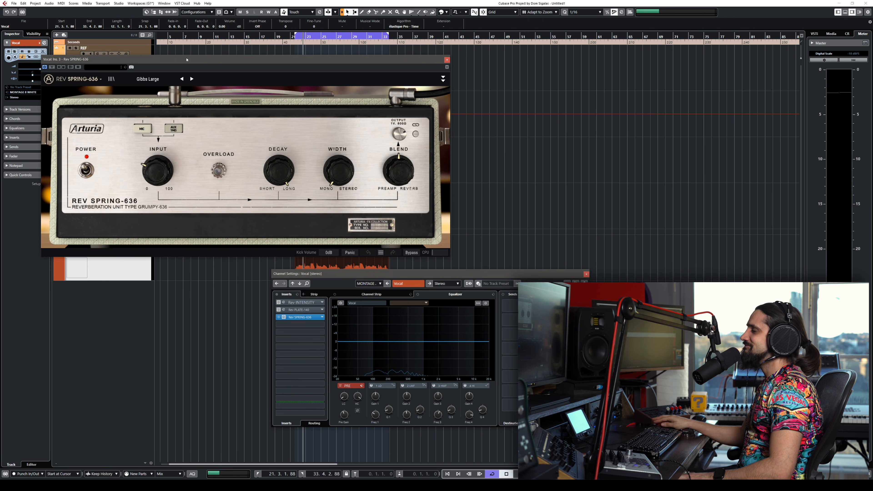
# Step: Play the vocal while lowering the spring reverb's blend and shortening its decay
pyautogui.press('space')
pyautogui.moveTo(398, 170); pyautogui.dragTo(398, 187)
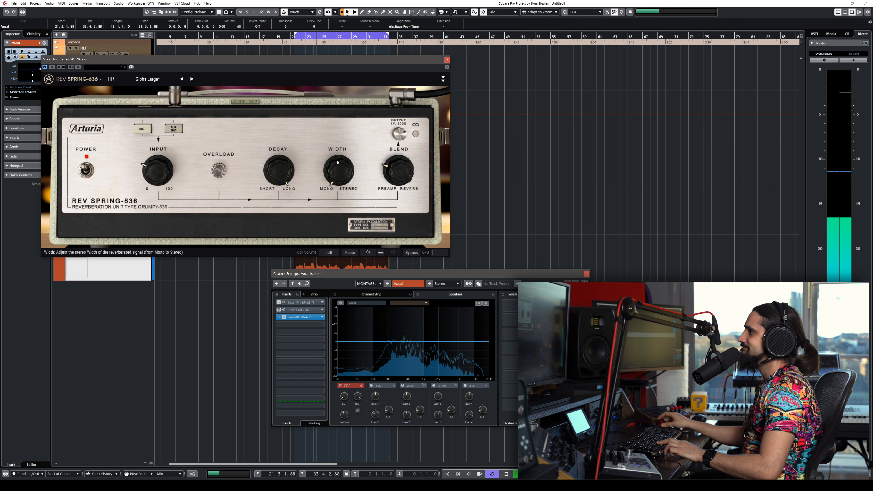
pyautogui.moveTo(279, 169); pyautogui.dragTo(279, 193)
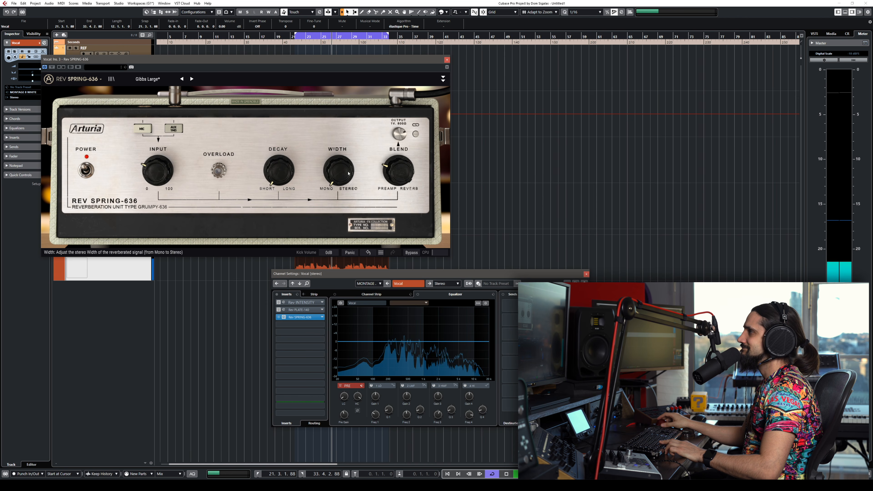
# Step: Widen the vocal spring reverb to full stereo and raise its blend slightly, keeping the decay short
pyautogui.moveTo(399, 169); pyautogui.dragTo(399, 165)
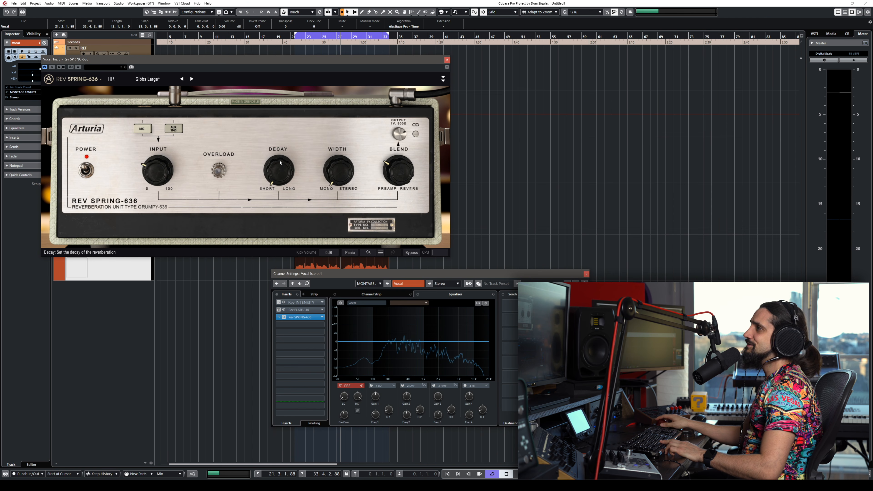
pyautogui.moveTo(281, 176); pyautogui.dragTo(281, 181)
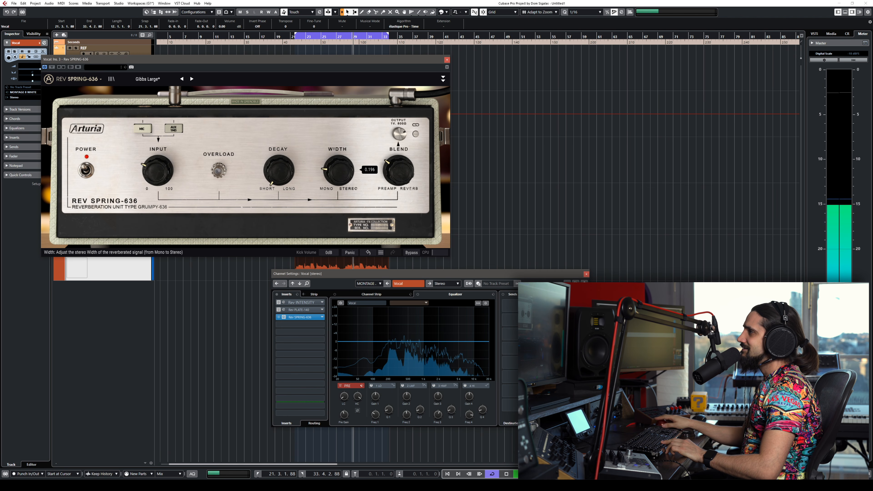
pyautogui.moveTo(346, 179); pyautogui.dragTo(346, 173)
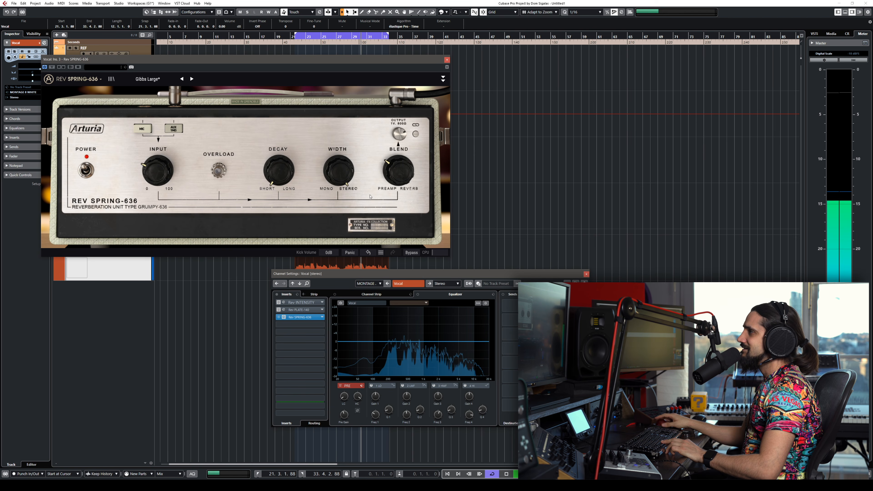
pyautogui.moveTo(398, 171); pyautogui.dragTo(398, 166)
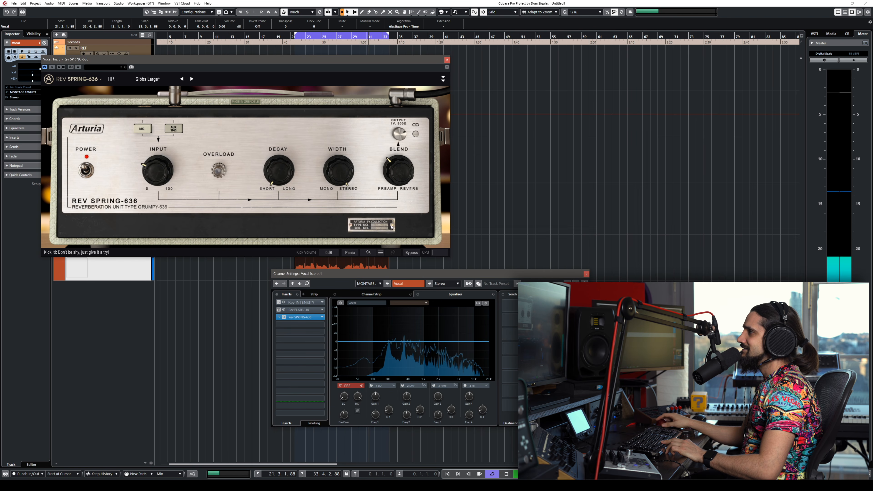
# Step: Reveal the vocal spring reverb's advanced controls and audition its Gibbs Alt, Accu Vintage and Space Echo tanks, ending on Synth
pyautogui.click(443, 79)
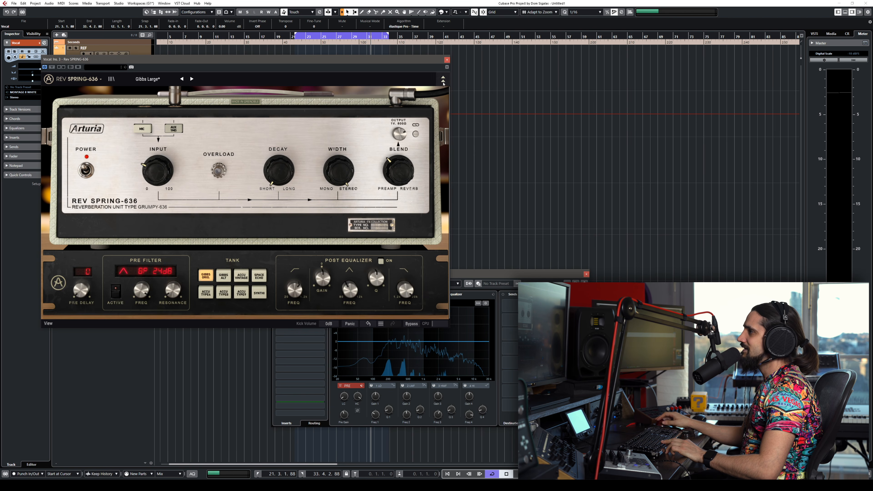
pyautogui.click(225, 276)
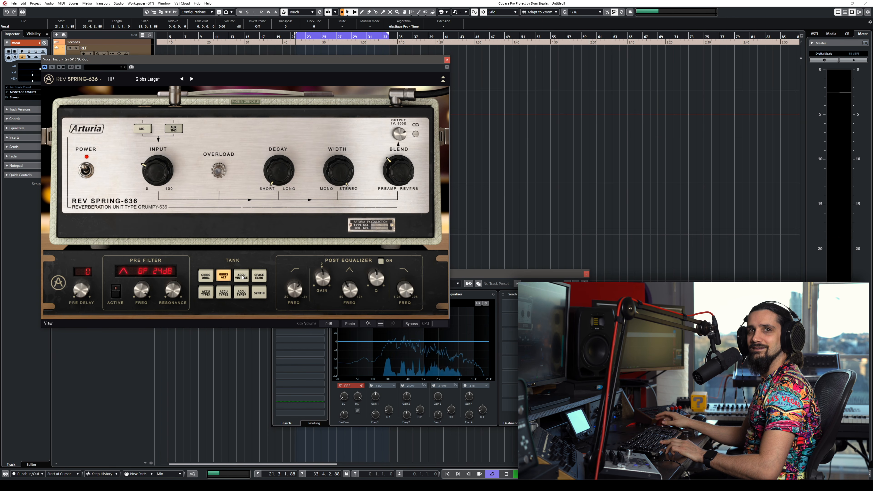
pyautogui.click(242, 276)
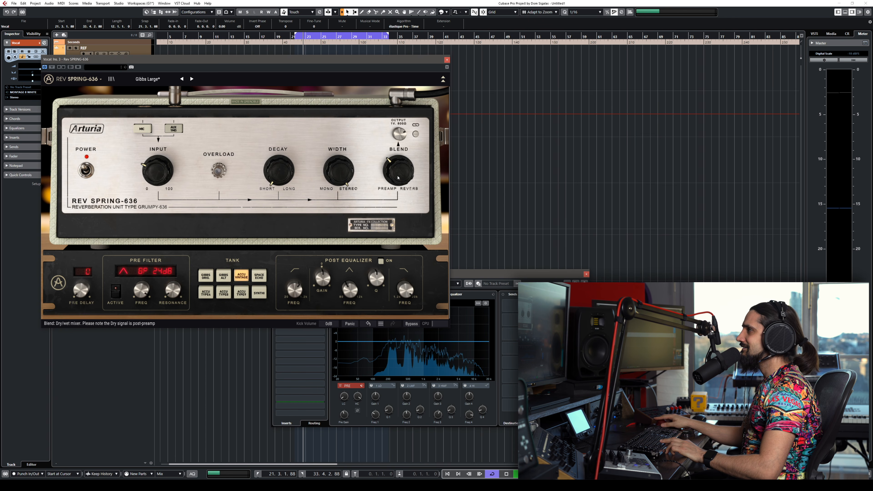
pyautogui.click(259, 276)
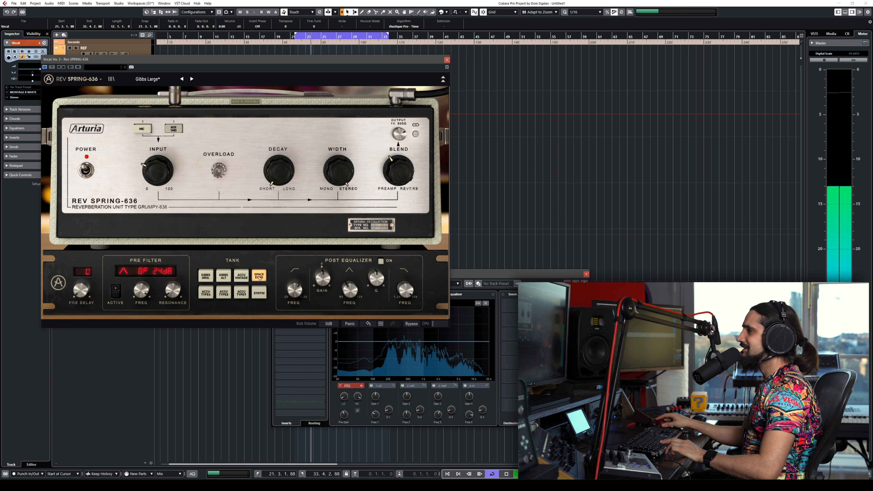
pyautogui.click(259, 293)
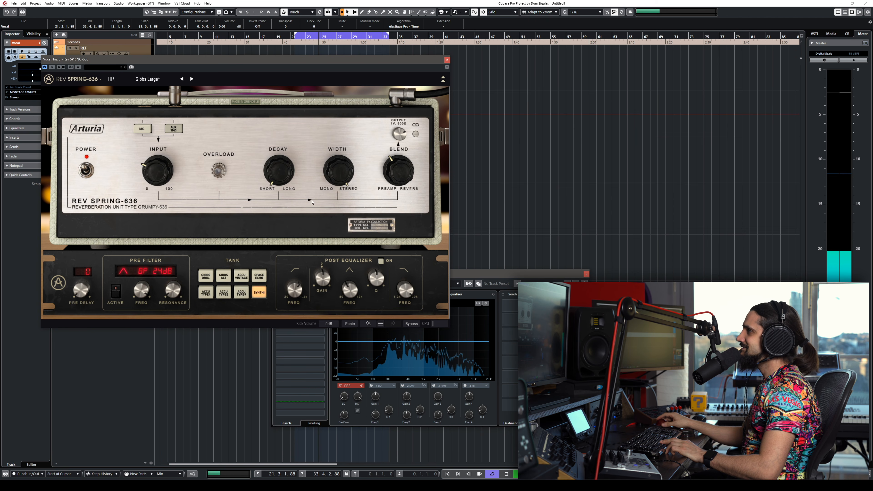
# Step: Lengthen the vocal spring reverb's decay and lower its blend to about 0.114 while the vocal plays
pyautogui.moveTo(273, 171); pyautogui.dragTo(273, 124)
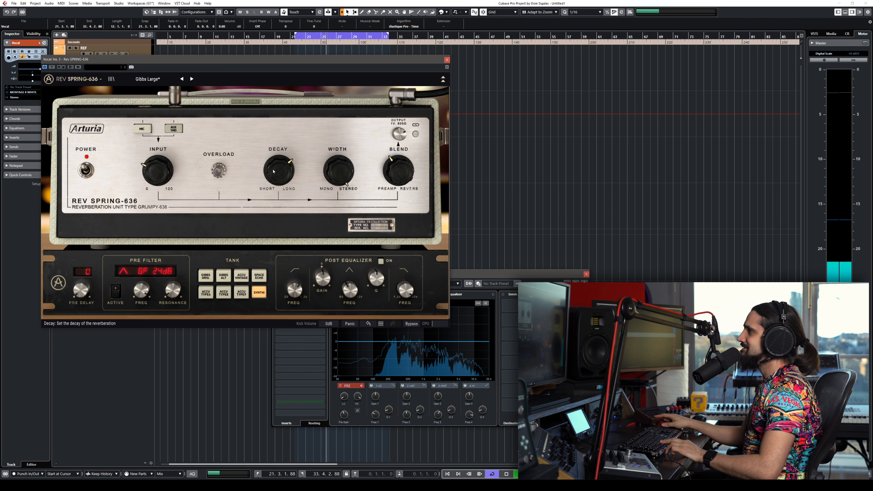
pyautogui.moveTo(274, 171); pyautogui.dragTo(275, 160)
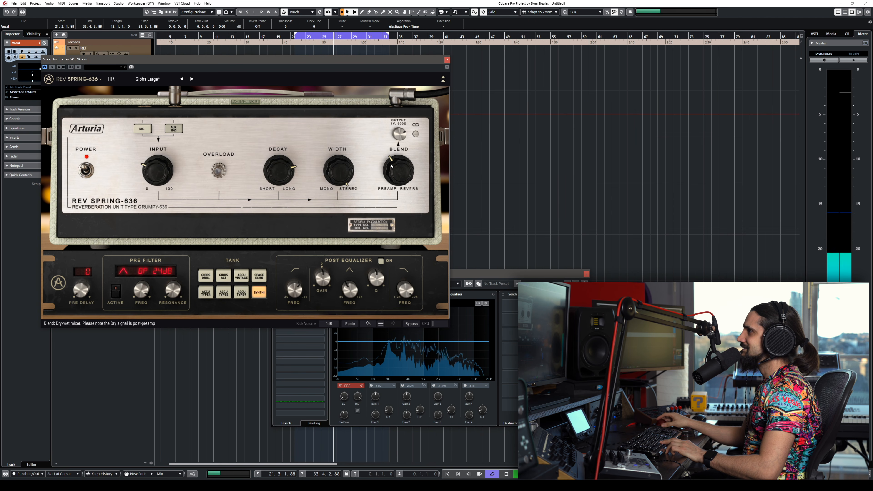
pyautogui.moveTo(392, 166); pyautogui.dragTo(392, 176)
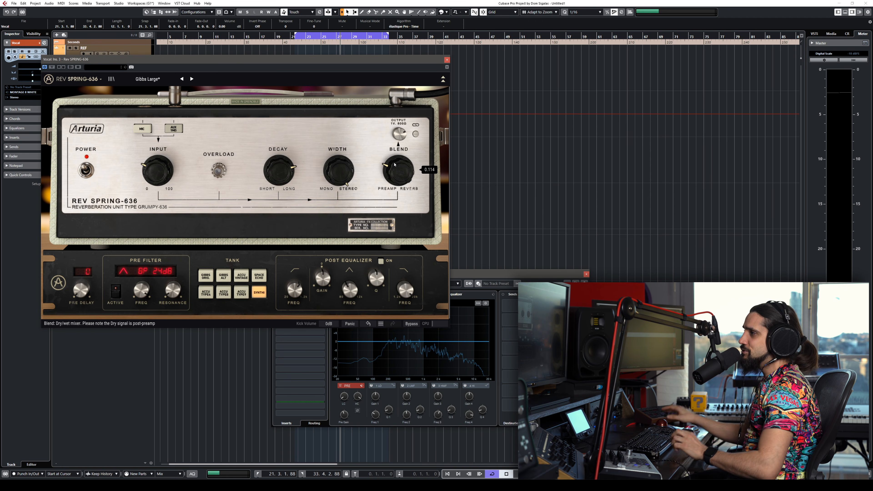
# Step: Raise the vocal spring reverb's pre-delay and switch its input to Mic, auditioning the vocal
pyautogui.moveTo(86, 295); pyautogui.dragTo(86, 290)
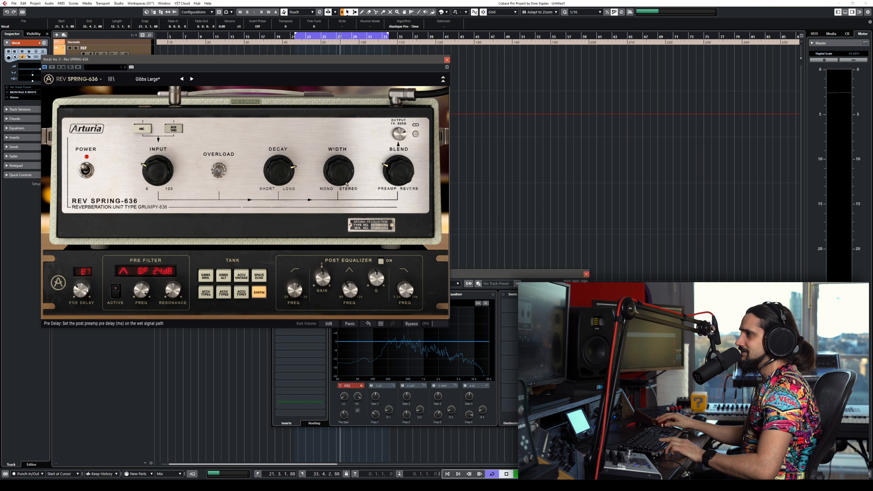
pyautogui.scroll(5, 86, 292)
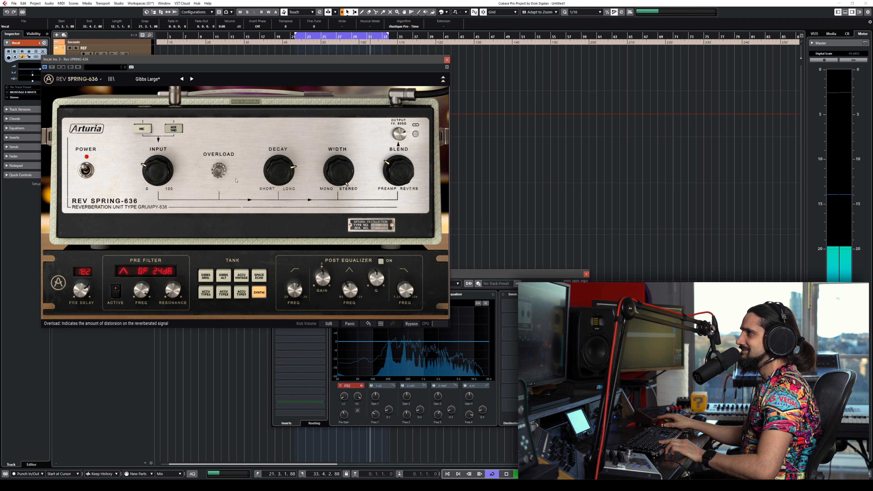
pyautogui.click(143, 128)
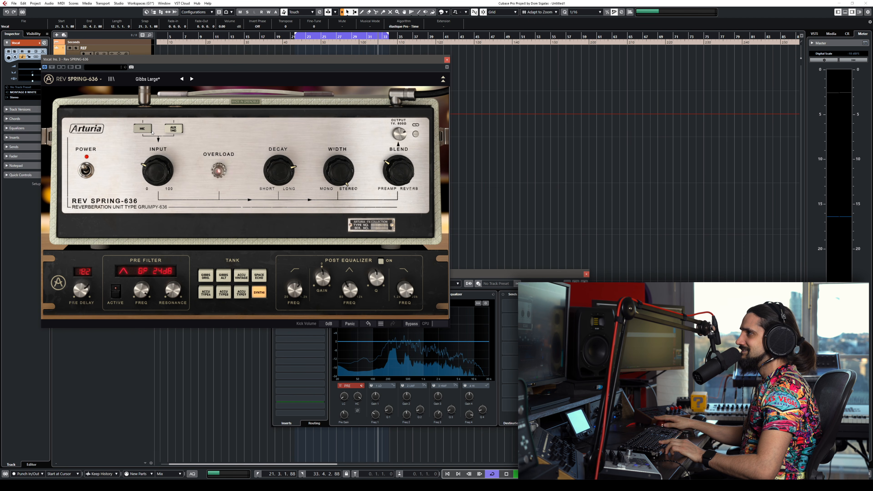